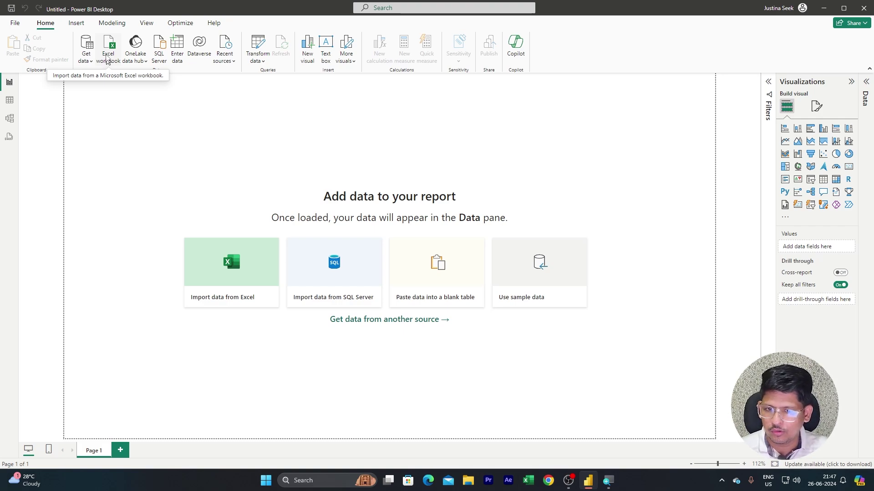
# Import the Global-Superstore.csv file from the Power Bi Excersise Files folder as a text/CSV source and load it into the report
pyautogui.click(87, 59)
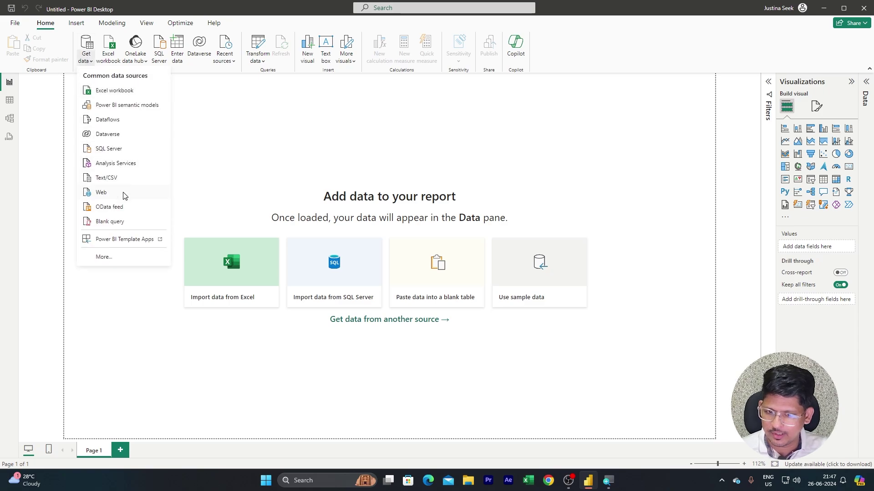
pyautogui.click(116, 178)
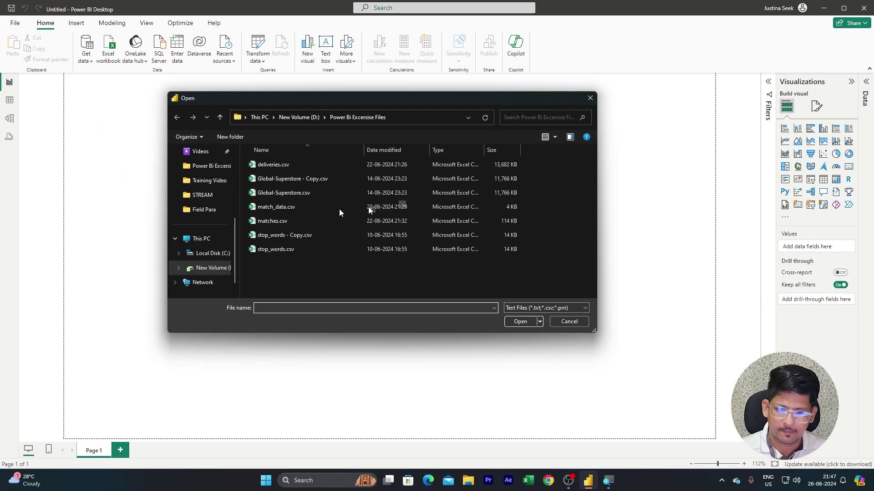
pyautogui.click(282, 195)
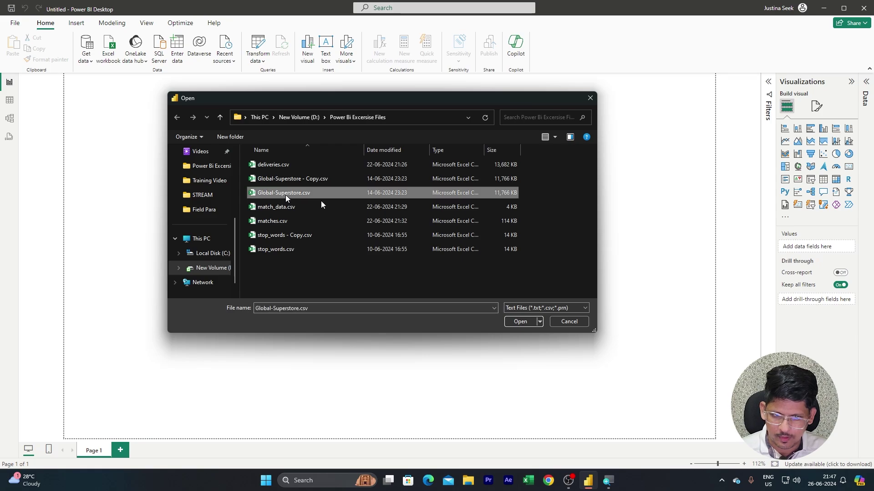
pyautogui.click(511, 322)
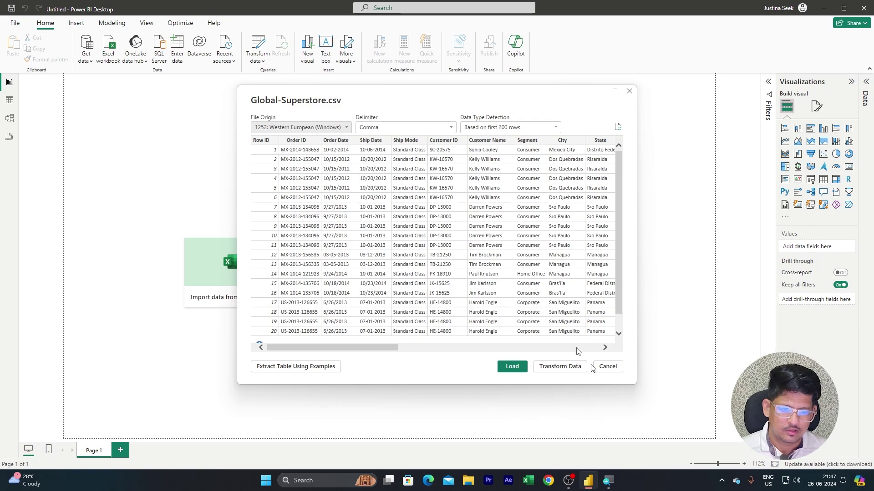
pyautogui.click(512, 366)
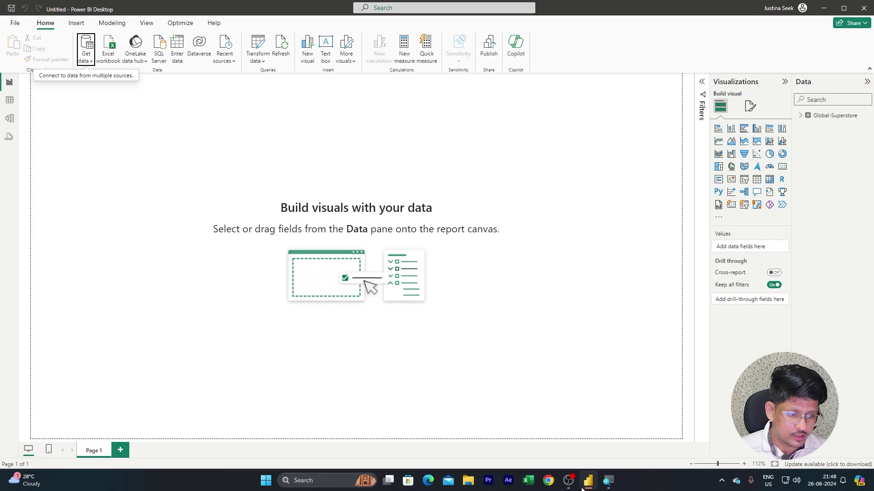
# Switch to Google Chrome, choose a browser profile, and search Google for "indian currency rate"
pyautogui.click(548, 480)
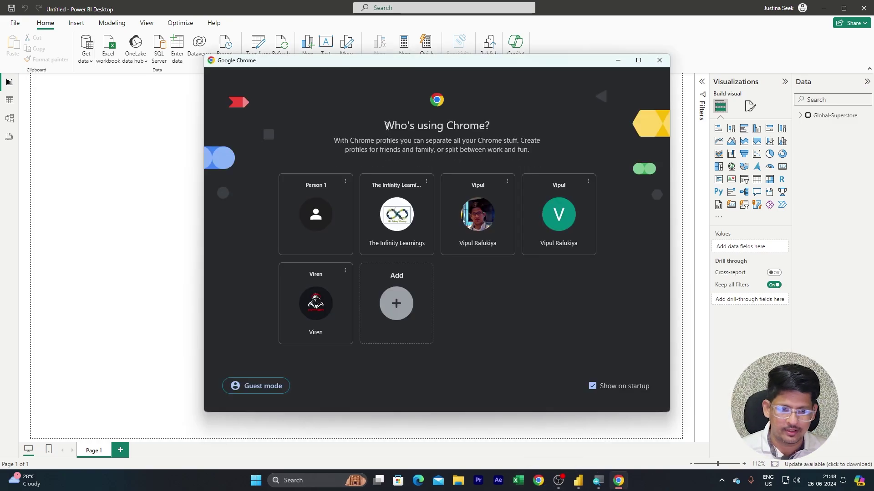
pyautogui.click(476, 212)
pyautogui.click(409, 199)
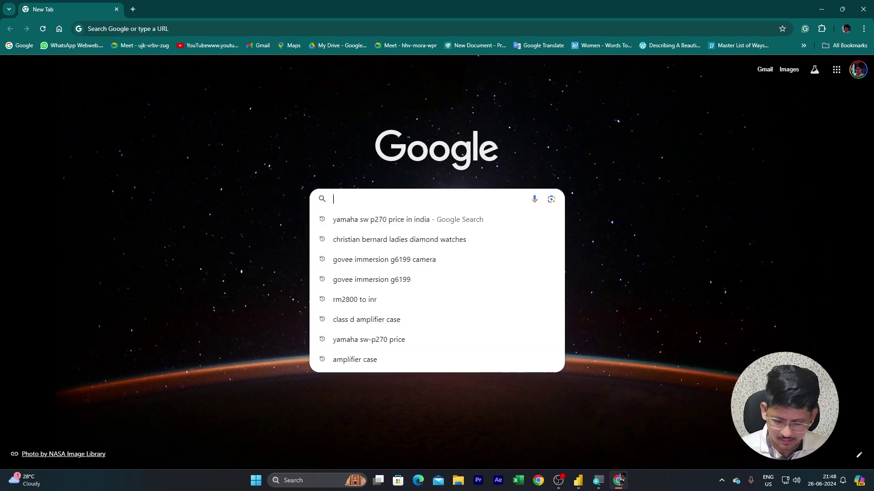
pyautogui.write('ind')
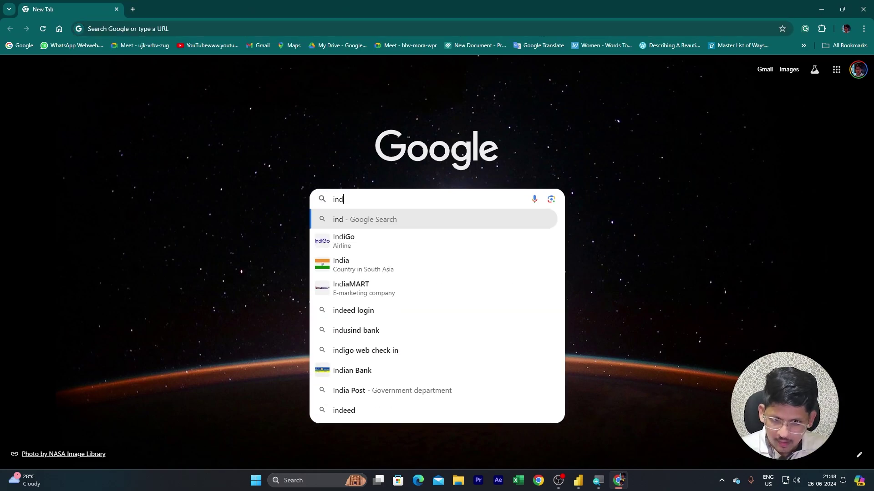
pyautogui.write('ian ')
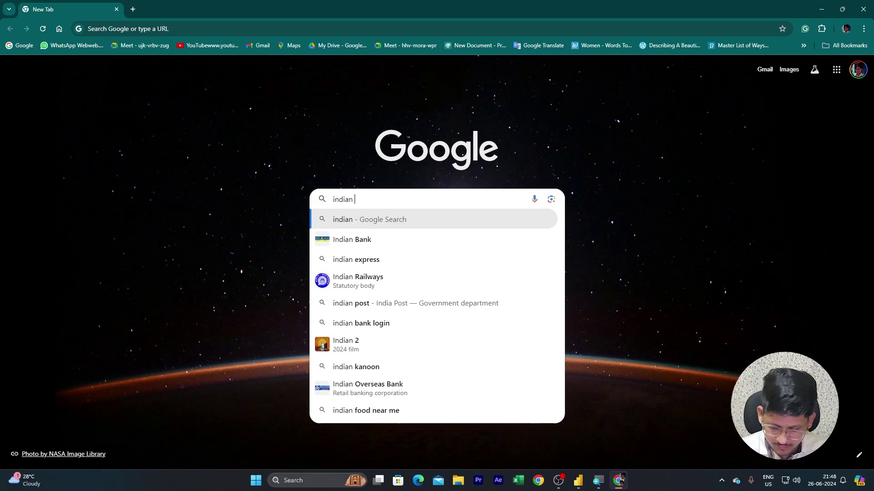
pyautogui.write('Curr')
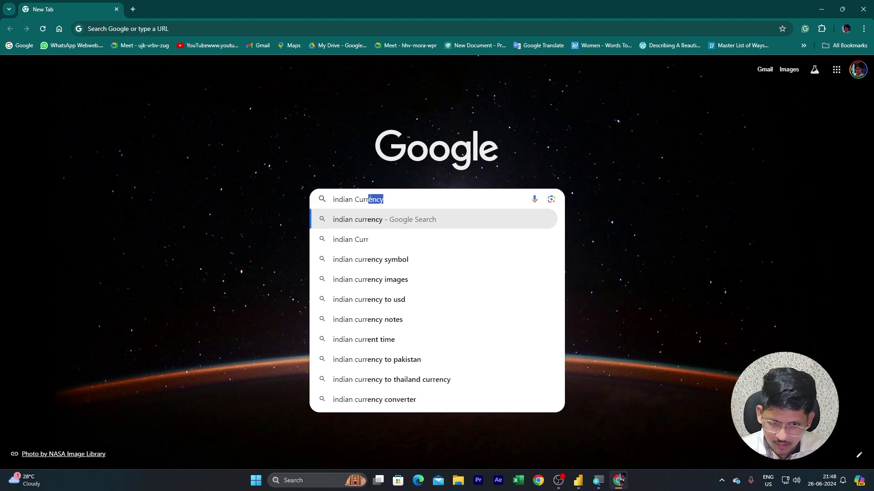
pyautogui.write('ency rate')
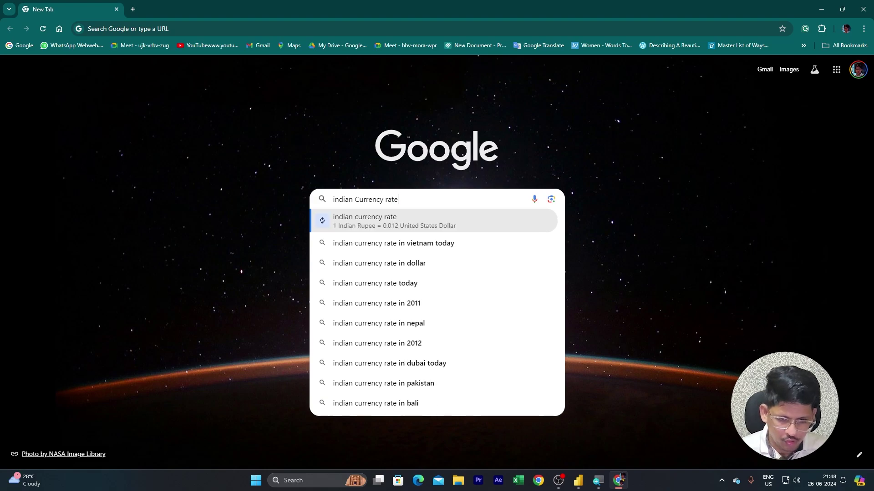
pyautogui.press('Return')
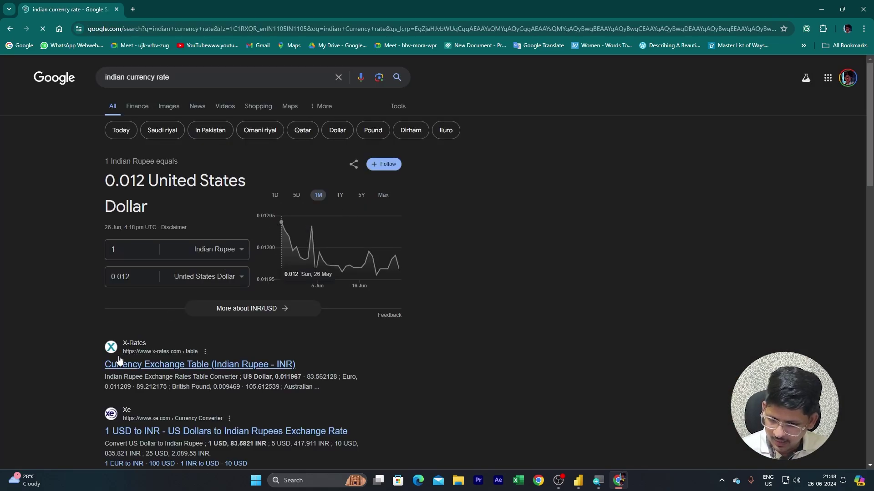
# Open the X-Rates Currency Exchange Table (Indian Rupee - INR) result and look through its full list of currencies
pyautogui.scroll(-7, 119, 360)
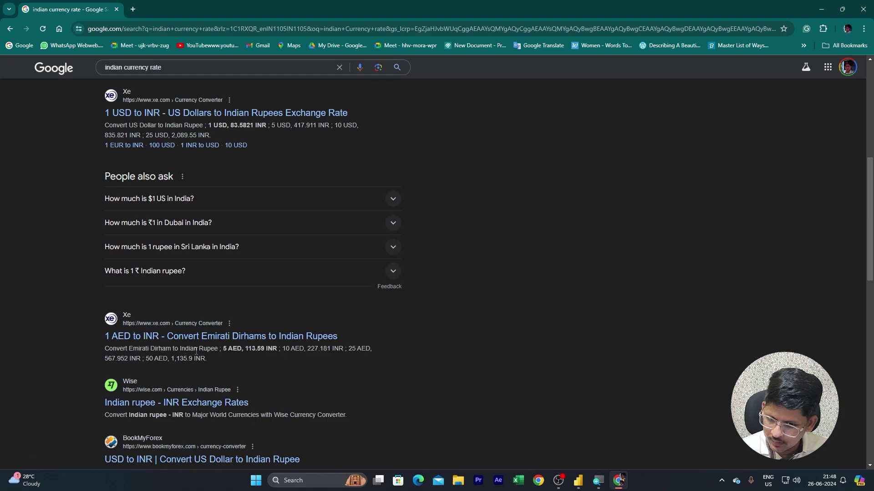
pyautogui.scroll(5, 197, 351)
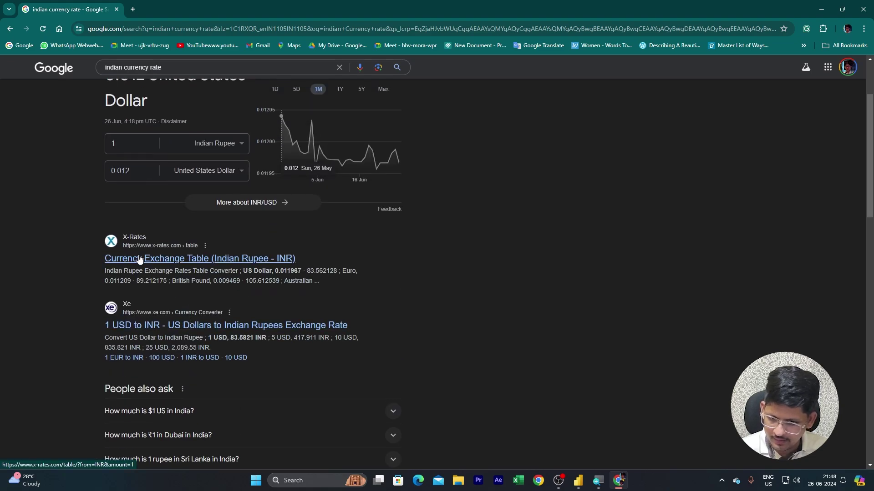
pyautogui.click(183, 266)
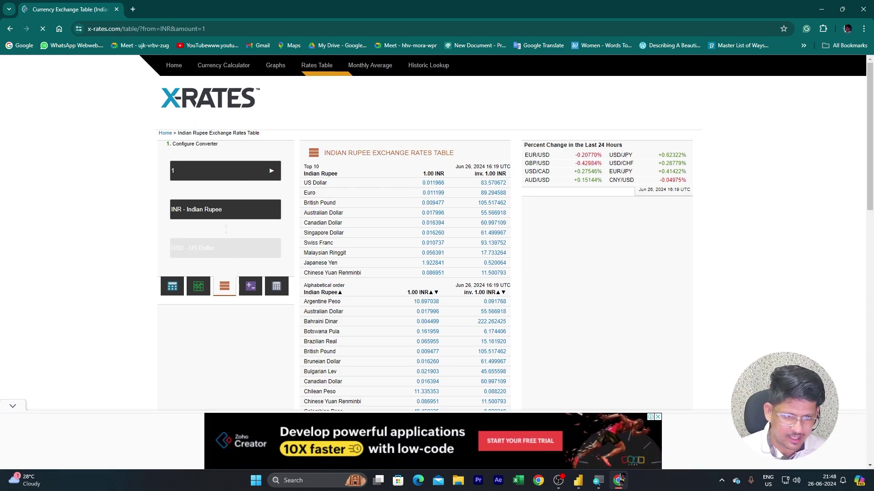
pyautogui.scroll(-3, 493, 268)
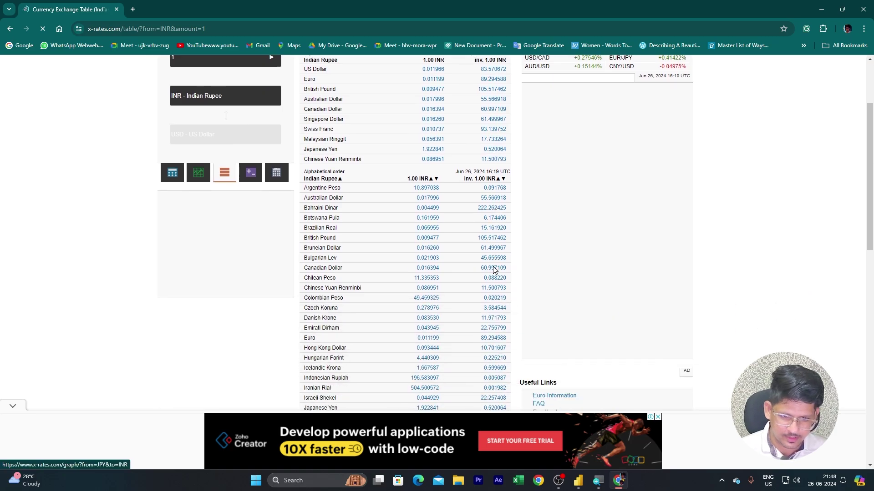
pyautogui.scroll(-2, 493, 268)
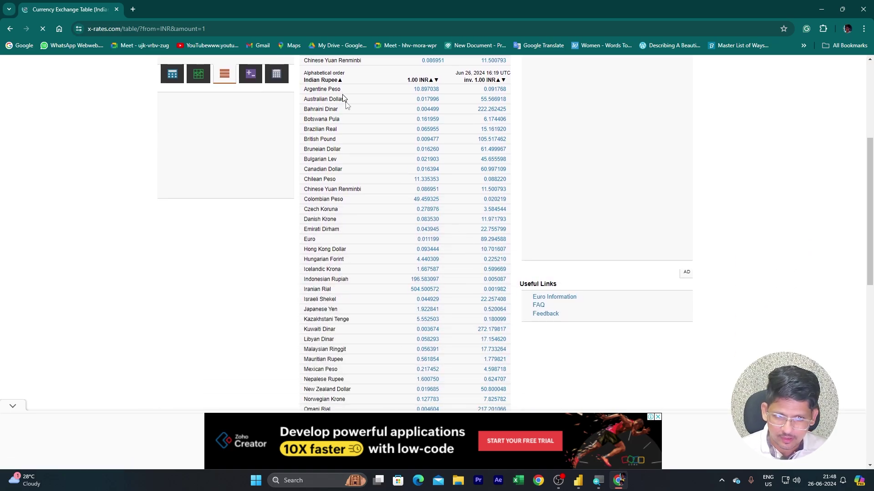
pyautogui.scroll(-7, 351, 127)
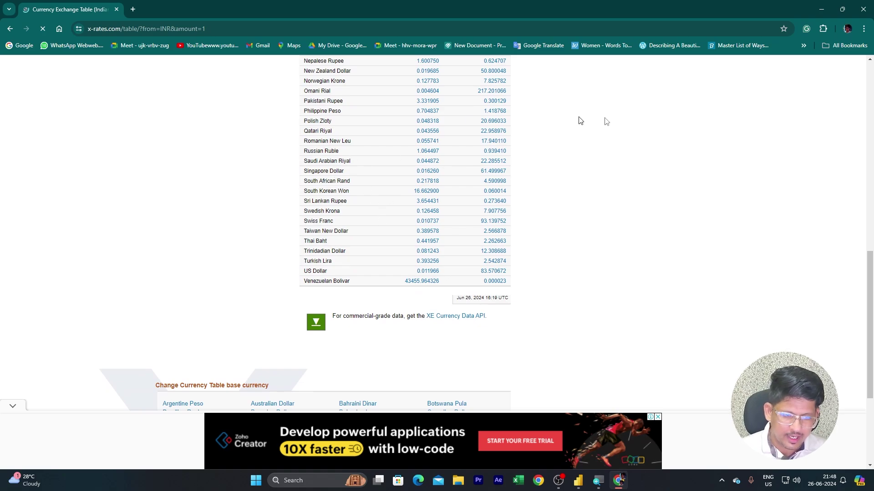
pyautogui.scroll(7, 516, 247)
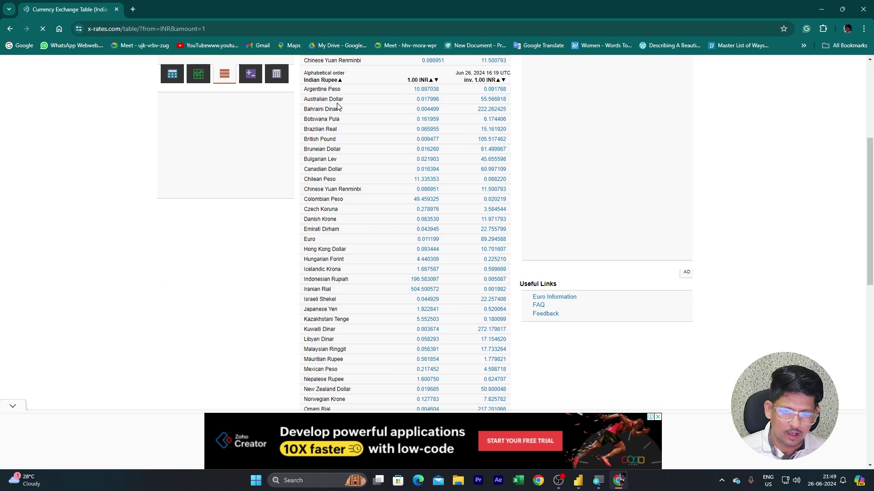
pyautogui.scroll(5, 408, 238)
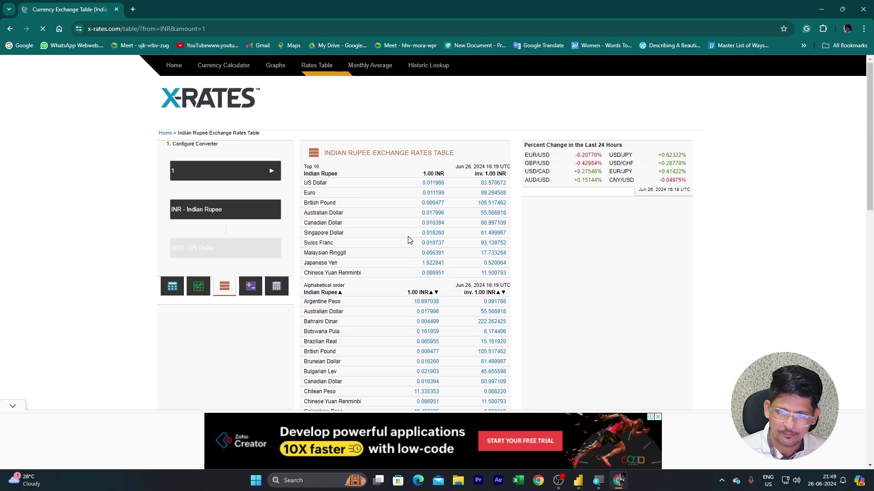
# Close the ad, reopen the X-Rates Indian Rupee table from the search results, and copy its page address
pyautogui.click(175, 29)
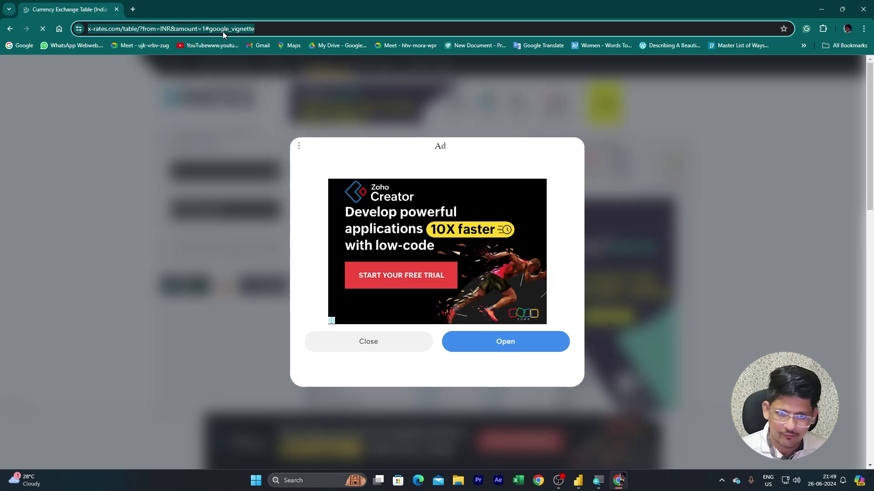
pyautogui.click(366, 341)
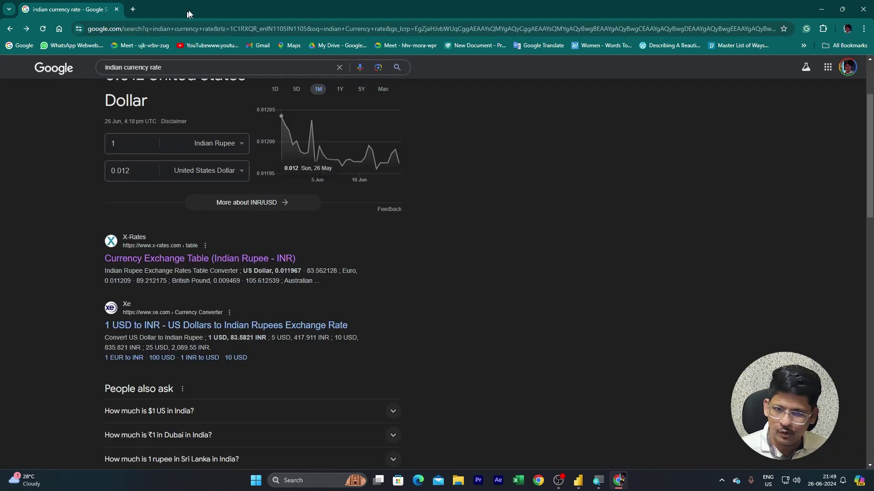
pyautogui.click(173, 259)
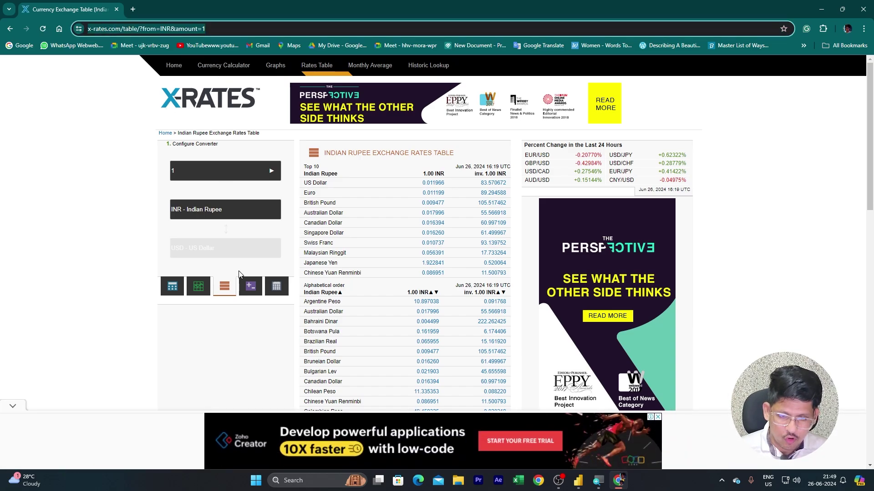
pyautogui.hotkey('alt', 'Tab')
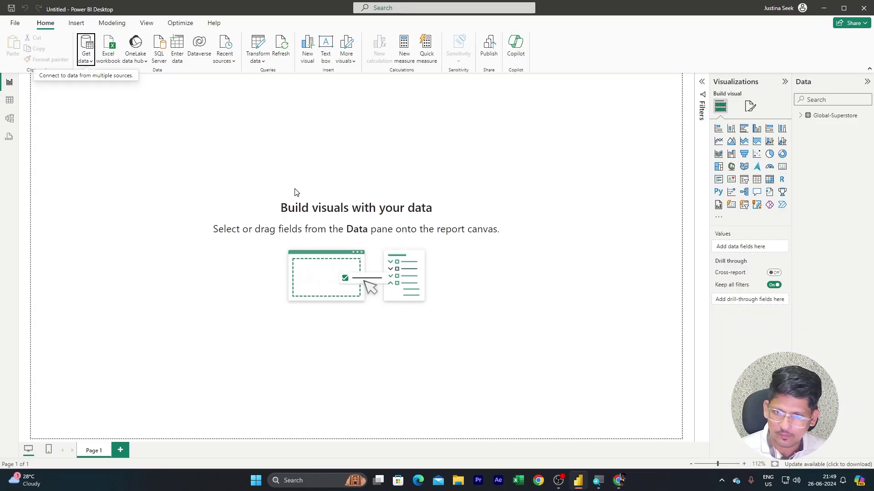
pyautogui.click(84, 61)
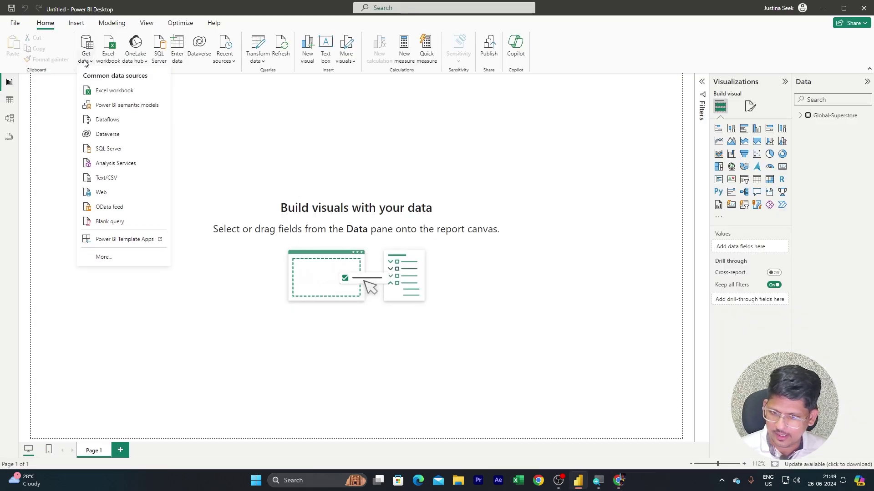
pyautogui.click(117, 193)
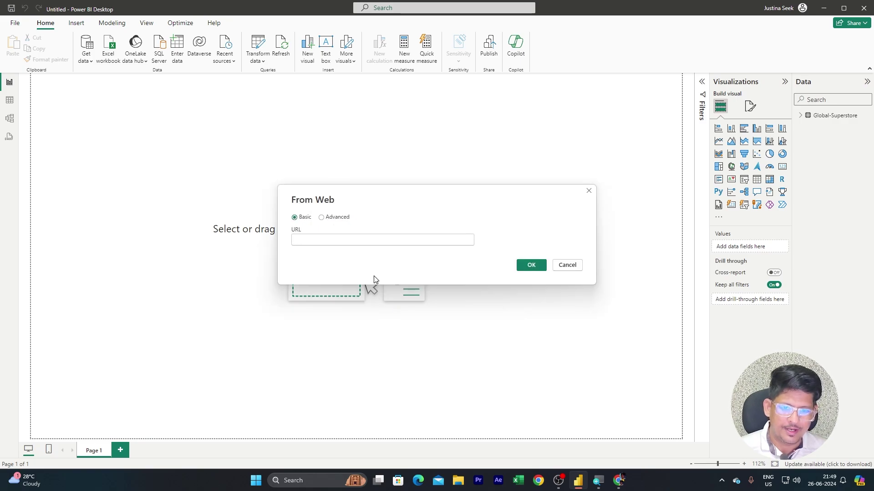
pyautogui.click(297, 239)
pyautogui.write('https://www.x-rates.com/table/?from=INR&amount=1')
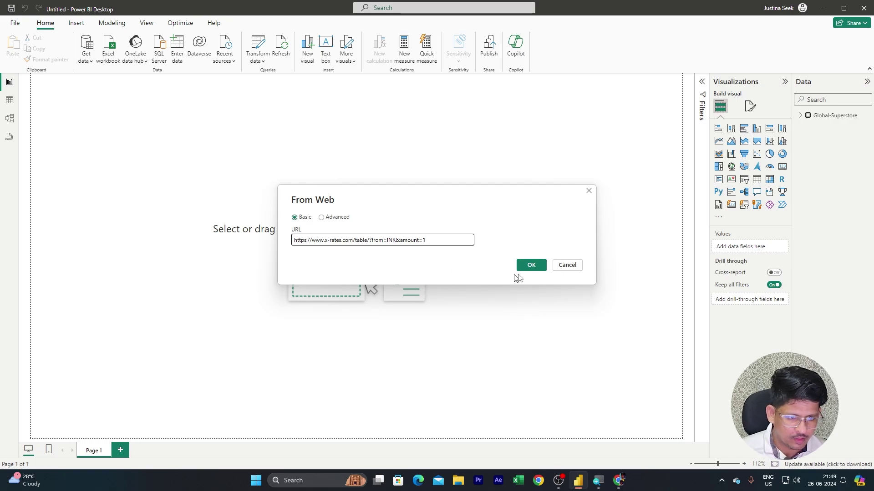
pyautogui.click(531, 269)
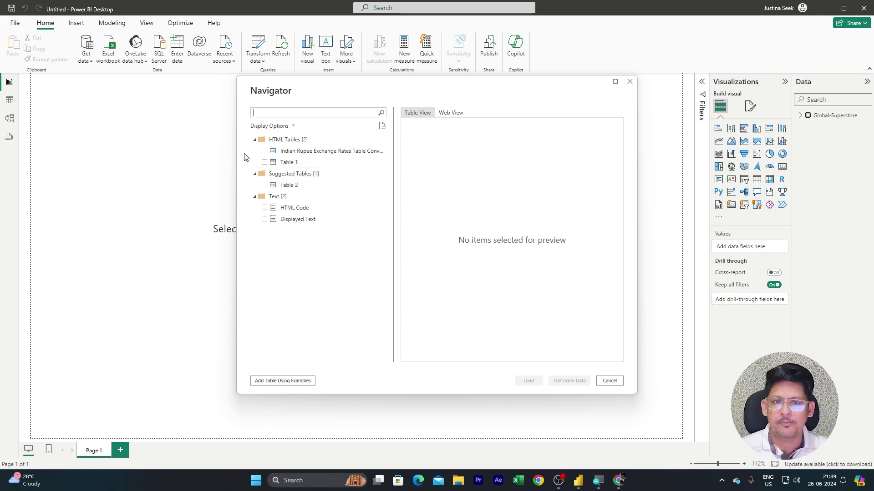
# Preview the two HTML tables found on the page, select Table 1, and open it for transformation in Power Query Editor
pyautogui.click(289, 154)
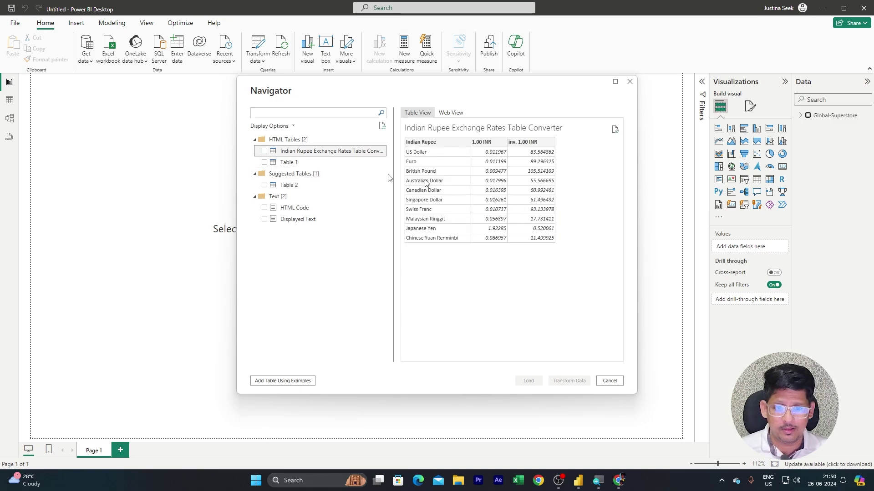
pyautogui.click(293, 163)
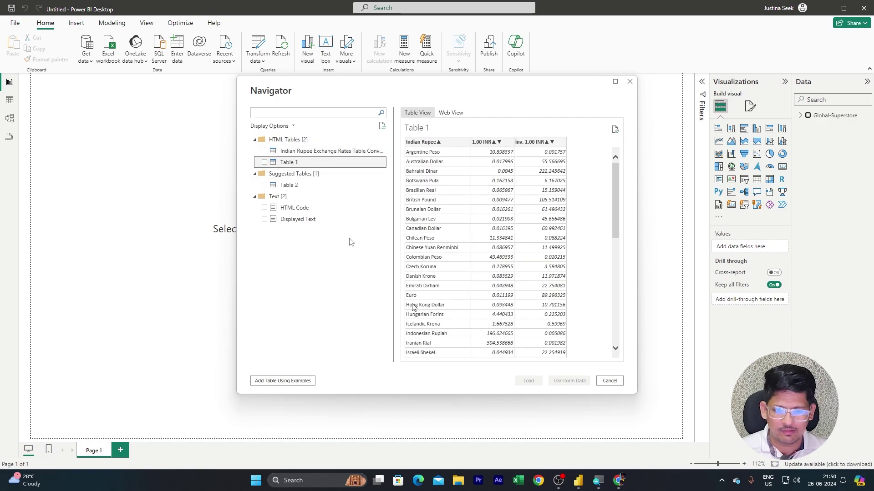
pyautogui.click(264, 162)
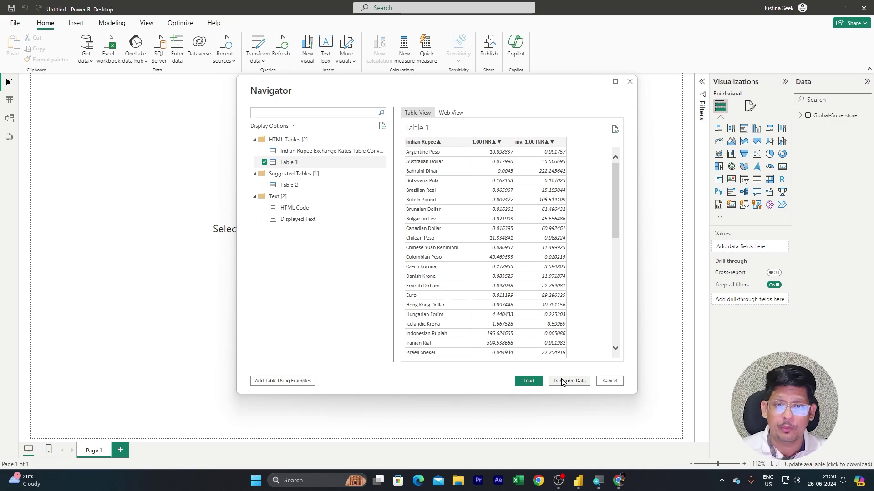
pyautogui.hotkey('alt', 'Tab')
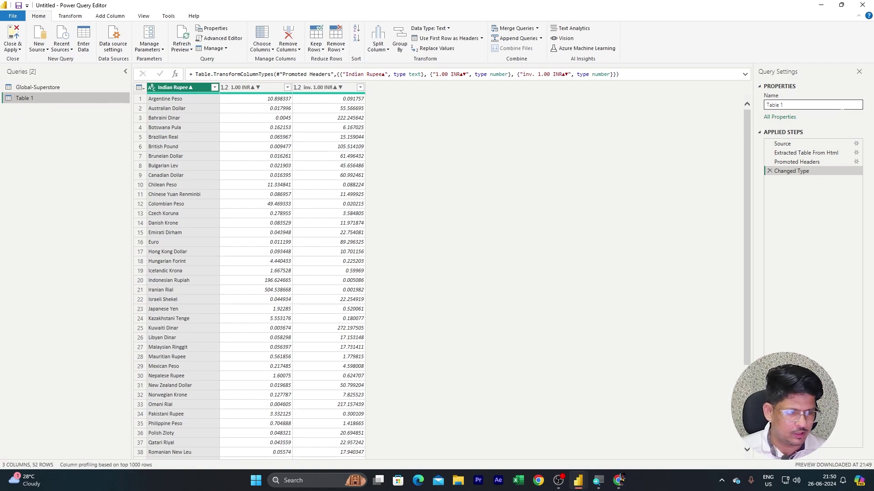
# Rename the Table 1 query as "Country rates"
pyautogui.click(842, 109)
pyautogui.write('Cou')
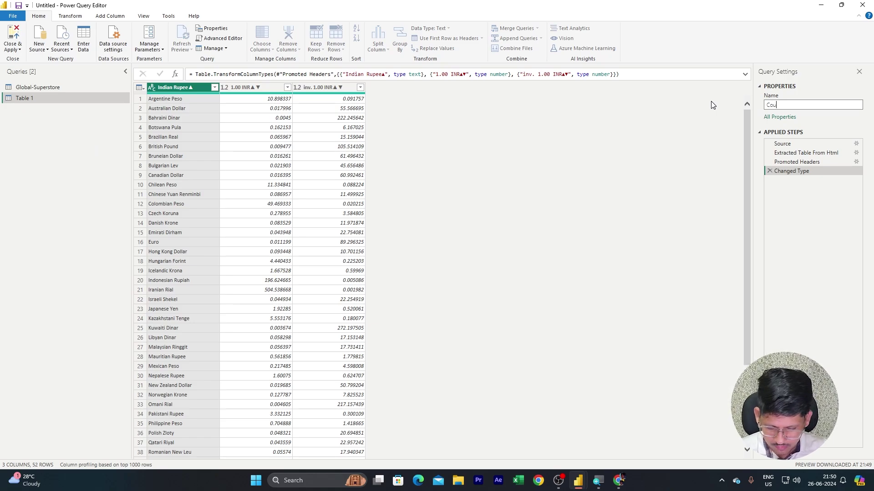
pyautogui.write('ntry rates')
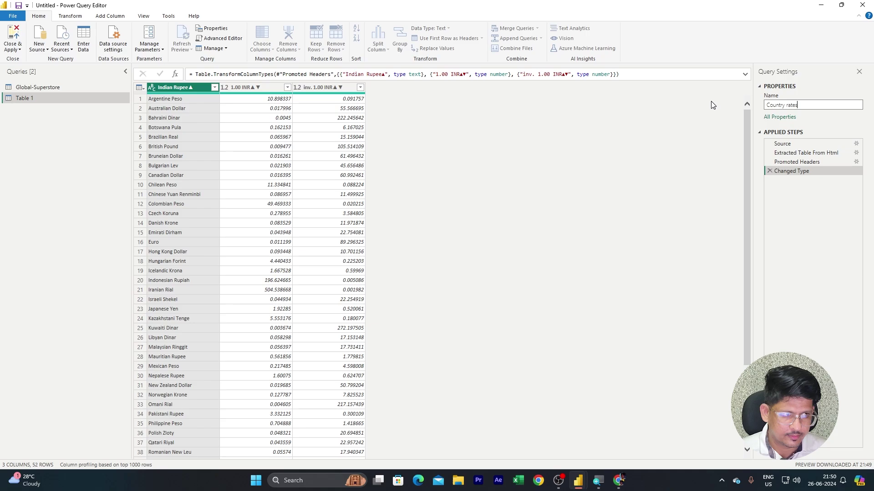
pyautogui.press('Return')
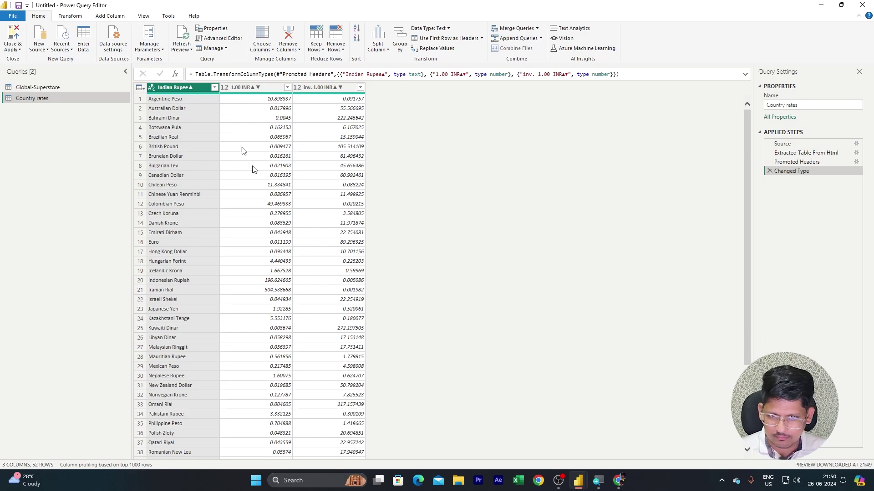
# Remove the 1.00 INR column from the Country rates query and rename the remaining two columns as Country and Rate
pyautogui.click(244, 87)
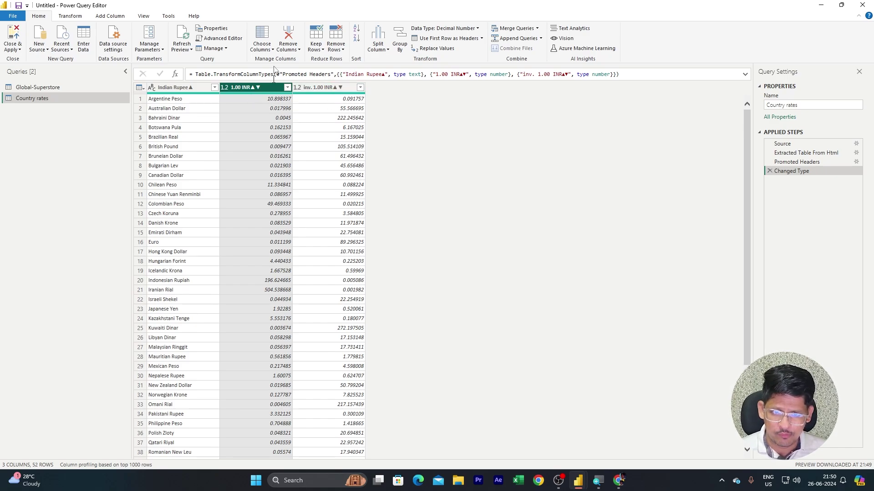
pyautogui.click(289, 35)
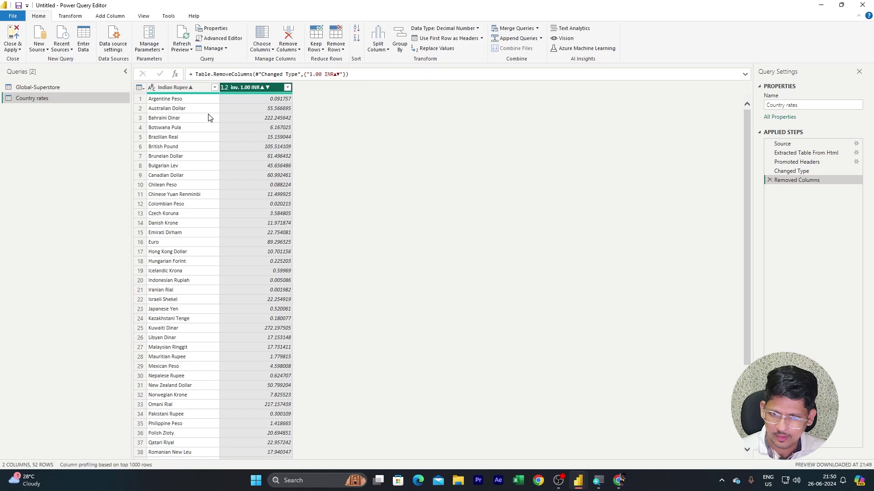
pyautogui.doubleClick(192, 86)
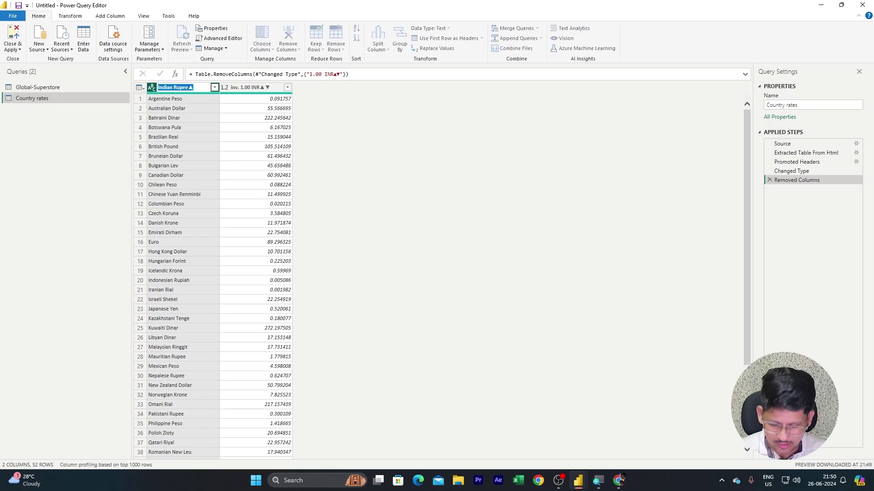
pyautogui.write('Coun')
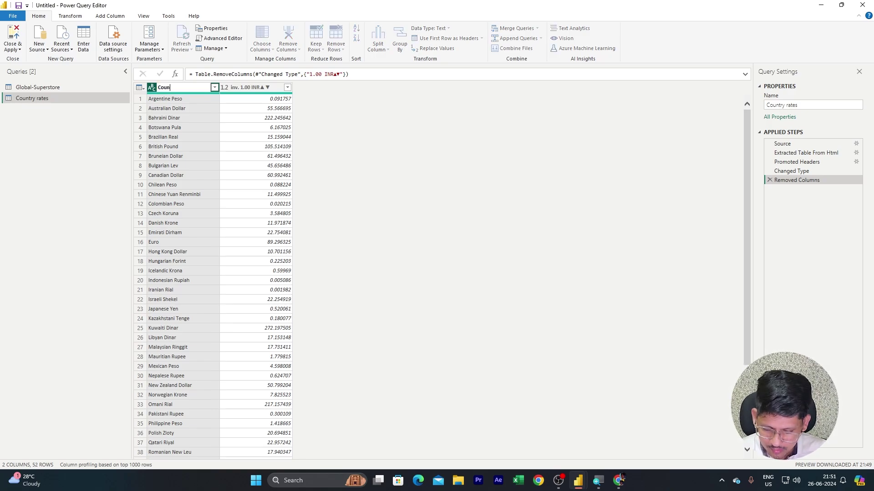
pyautogui.write('try')
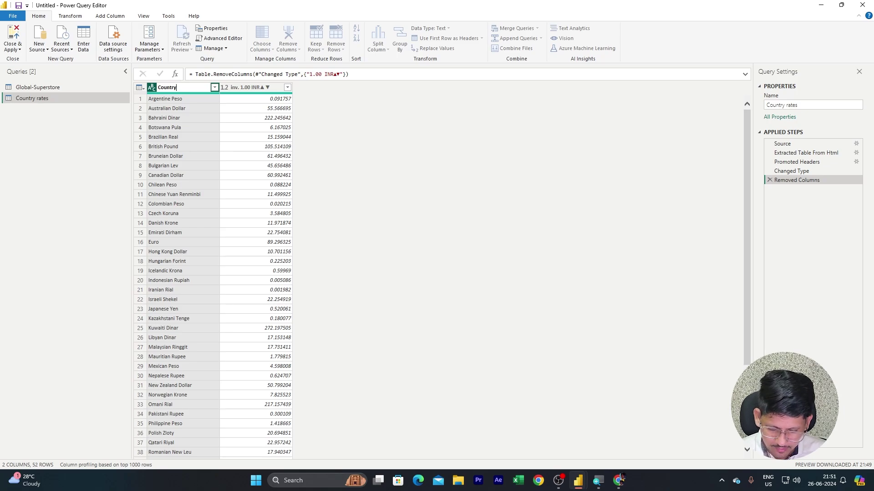
pyautogui.doubleClick(250, 87)
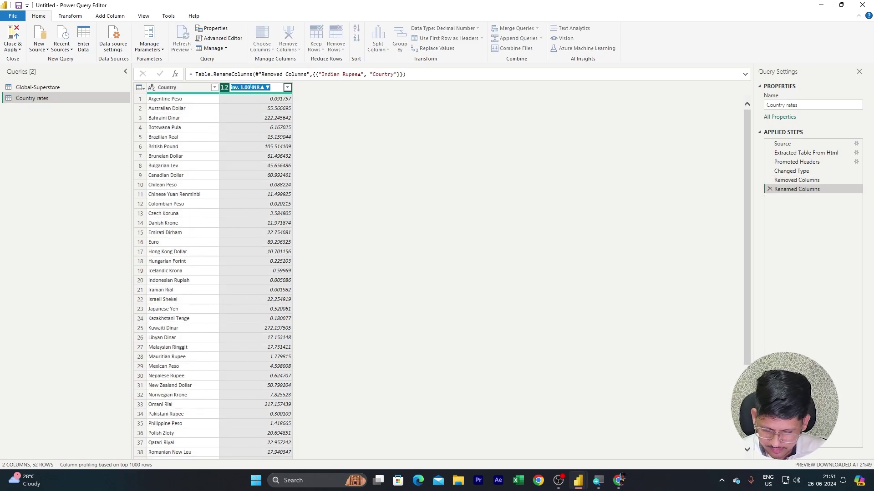
pyautogui.write('Rate')
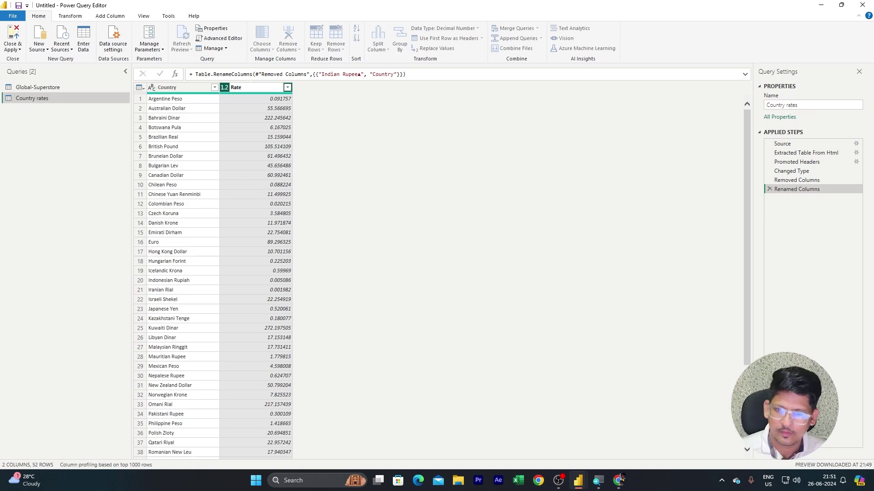
pyautogui.click(308, 126)
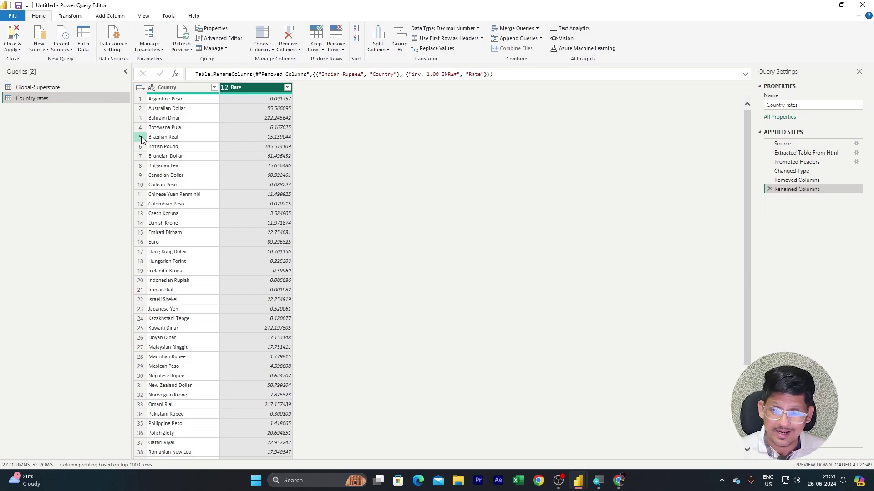
# Create a new query that references the Country rates query
pyautogui.click(74, 87)
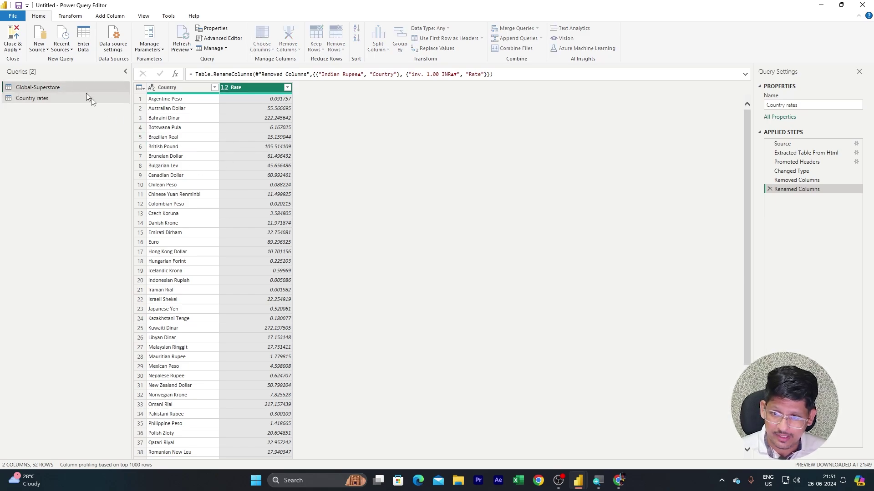
pyautogui.click(75, 100)
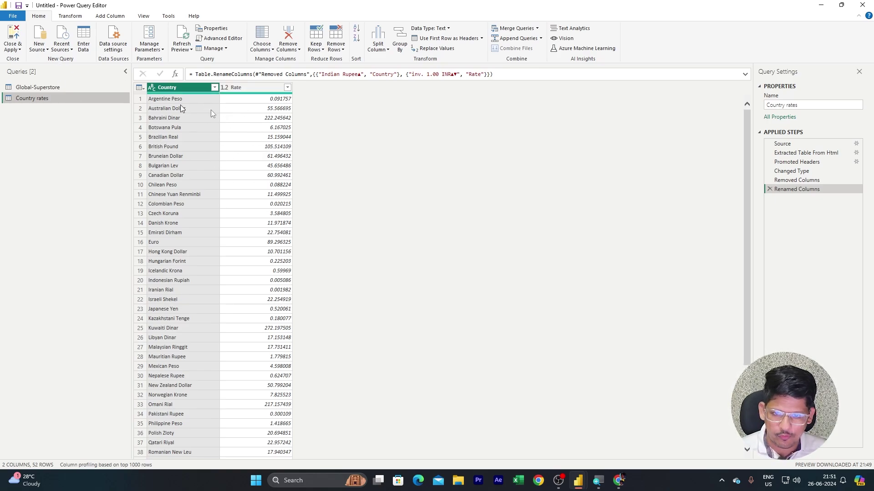
pyautogui.rightClick(25, 100)
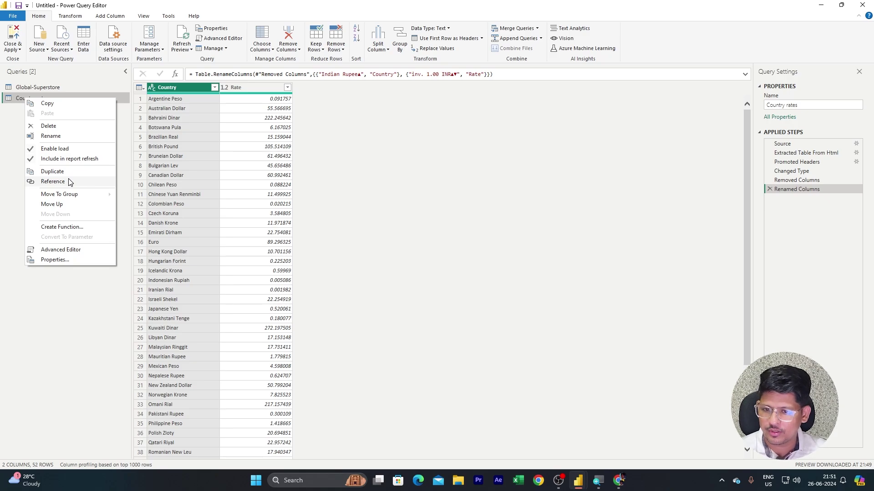
pyautogui.click(52, 182)
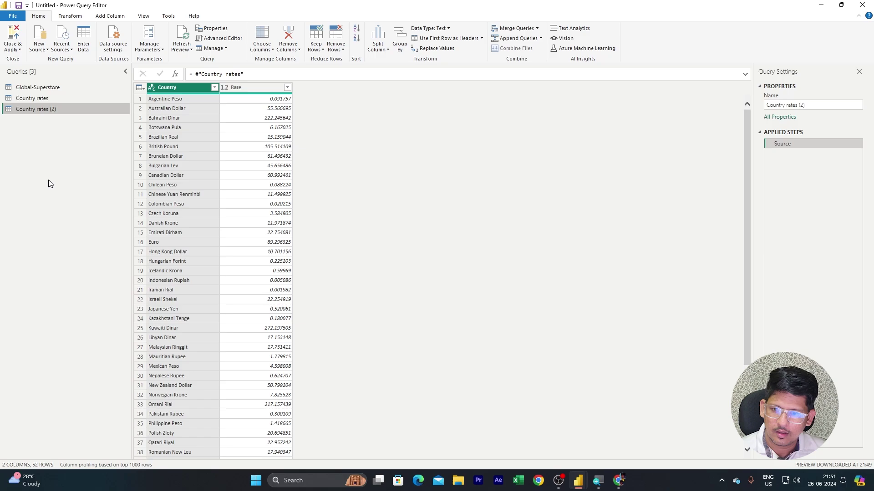
# Remove the Rate column from the referenced query Country rates (2), keeping only the Country column
pyautogui.click(32, 99)
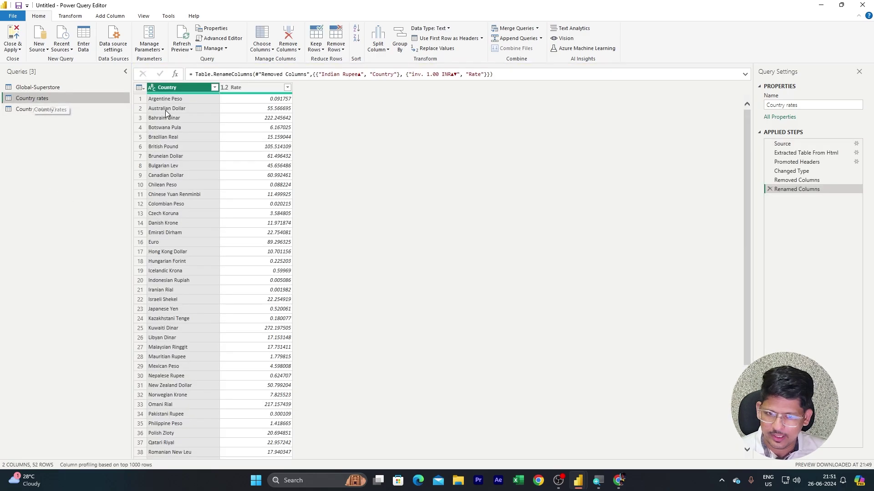
pyautogui.click(23, 110)
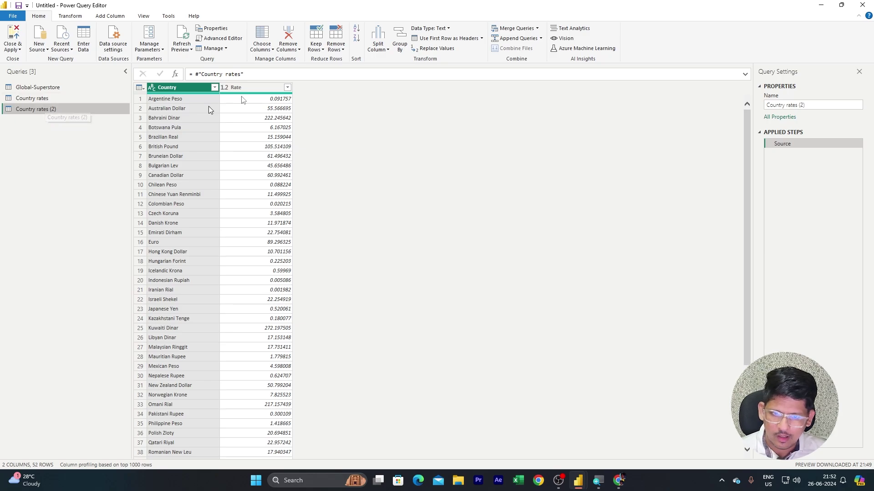
pyautogui.click(263, 86)
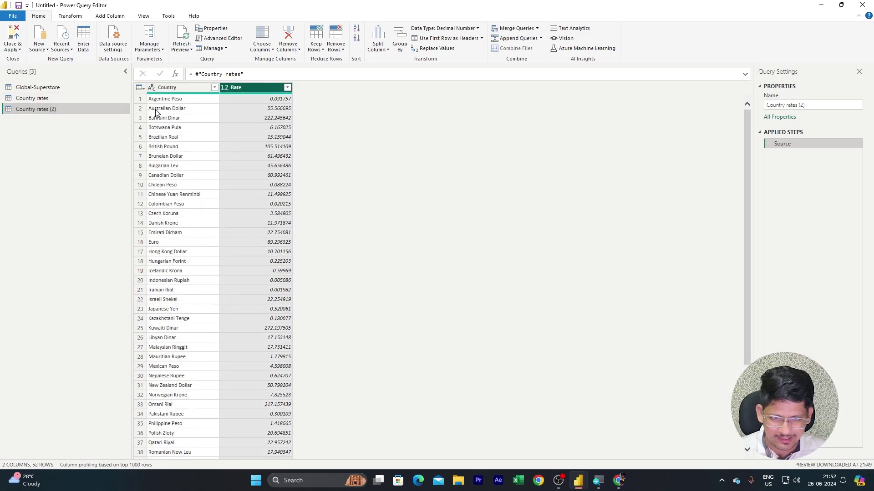
pyautogui.click(288, 35)
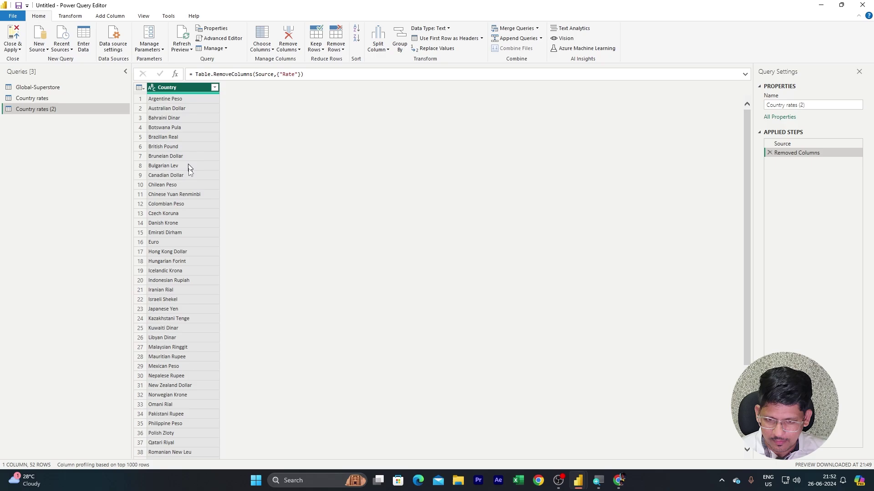
pyautogui.scroll(-5, 177, 329)
pyautogui.scroll(5, 182, 328)
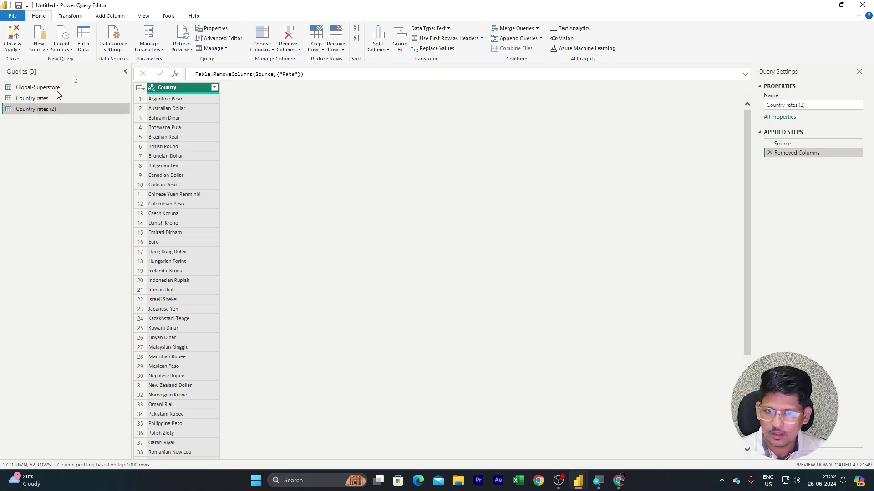
# Convert the Country column of the referenced query to a list and rename the query as List Table
pyautogui.click(67, 18)
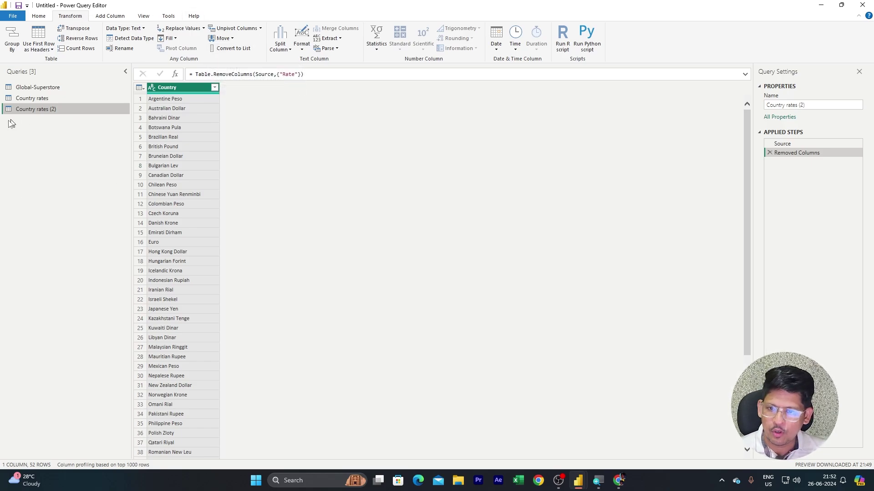
pyautogui.click(243, 50)
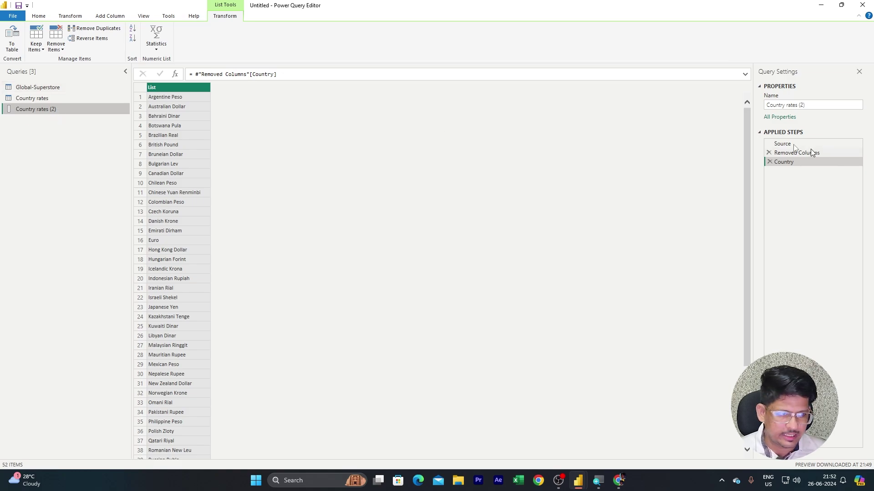
pyautogui.click(779, 106)
pyautogui.write('List')
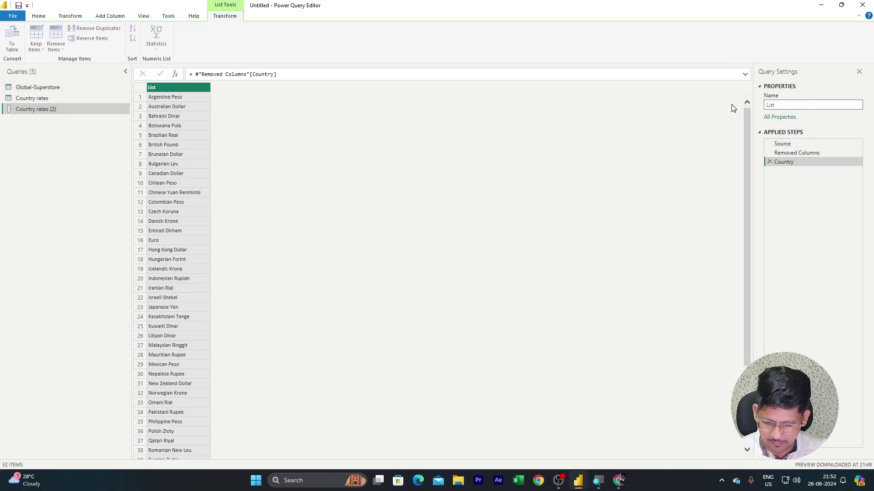
pyautogui.write(' Table')
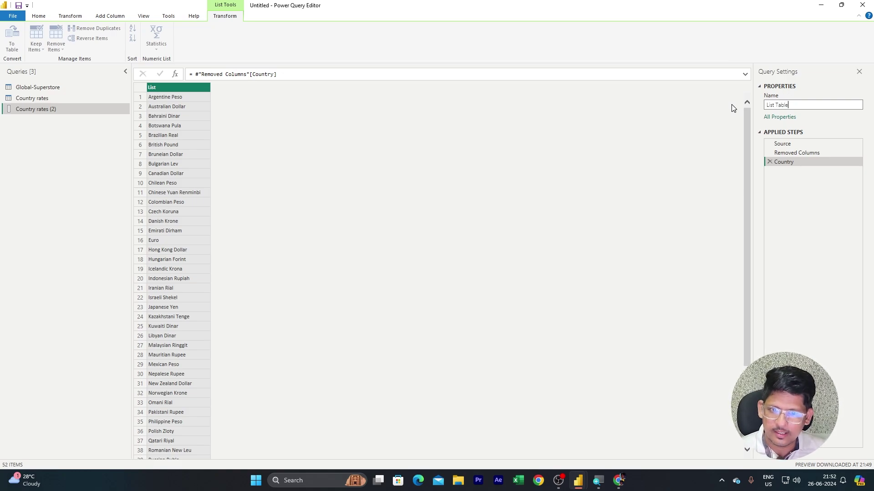
pyautogui.press('Return')
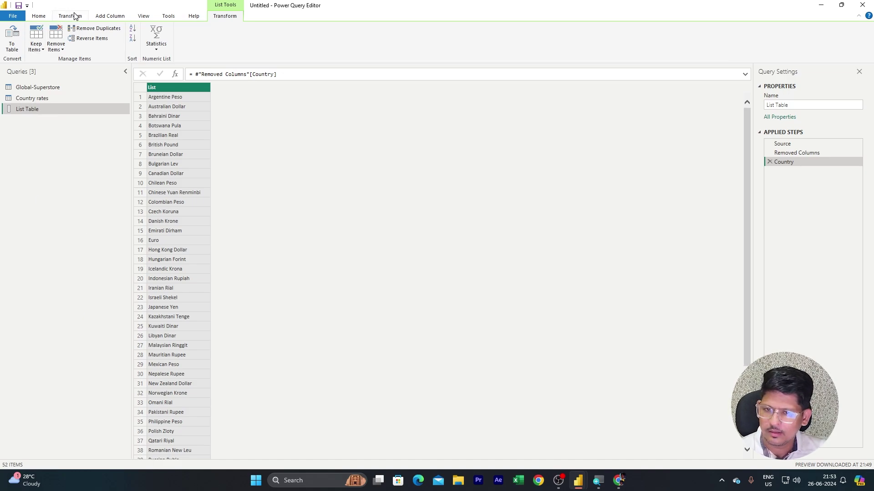
# Create a new query parameter and name it Selected Country
pyautogui.click(41, 17)
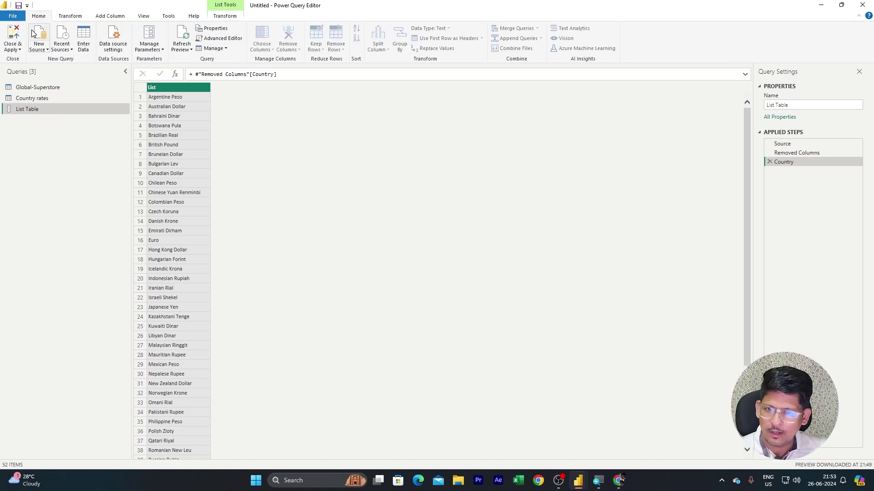
pyautogui.click(150, 49)
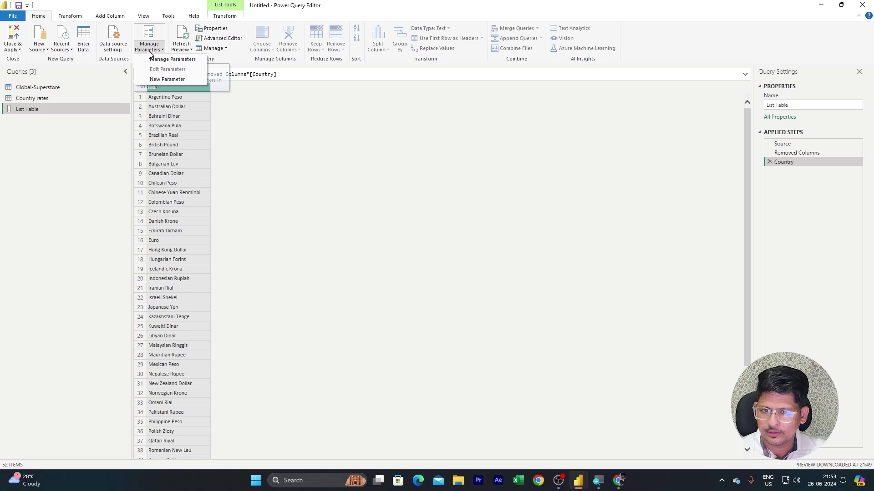
pyautogui.click(171, 79)
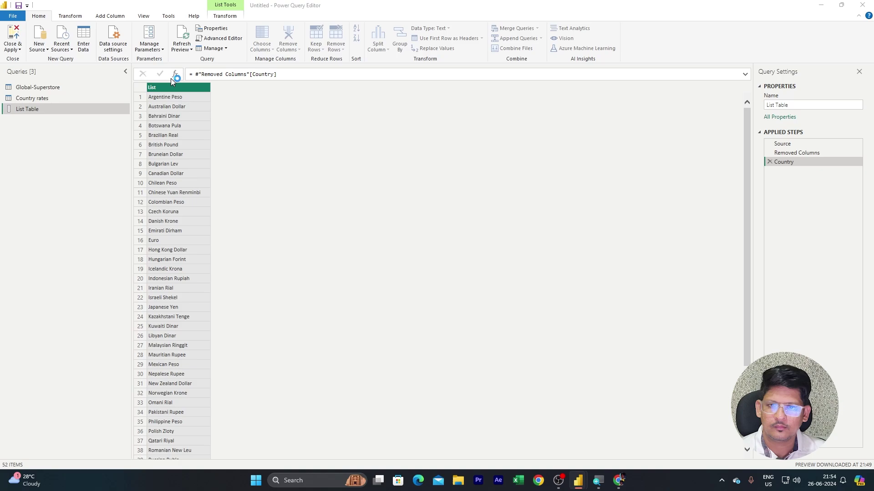
pyautogui.moveTo(382, 101); pyautogui.dragTo(340, 102)
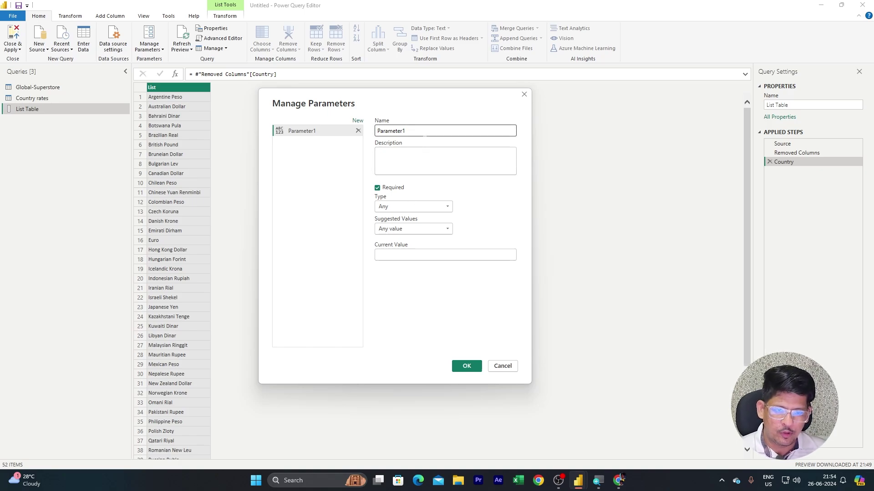
pyautogui.click(351, 135)
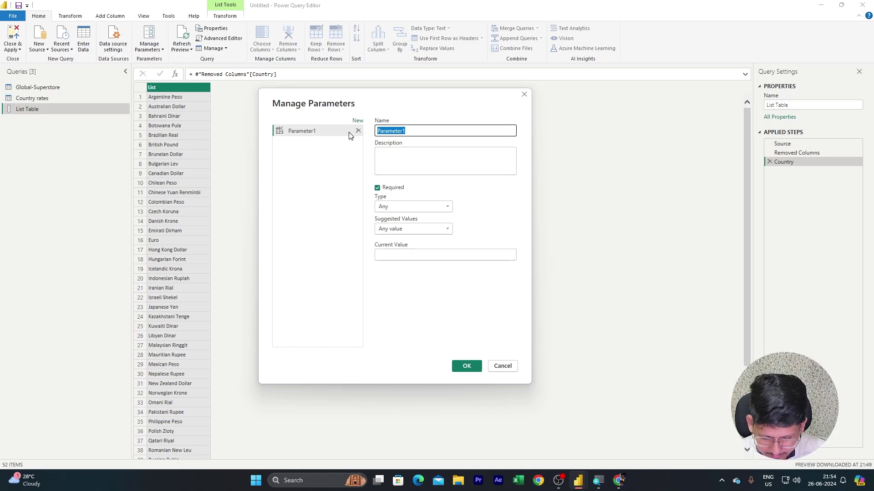
pyautogui.press('BackSpace')
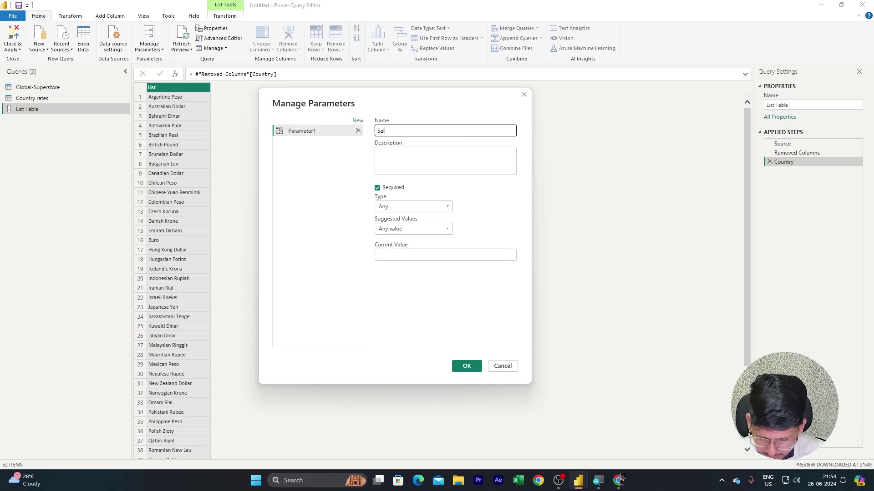
pyautogui.write('Selected Country')
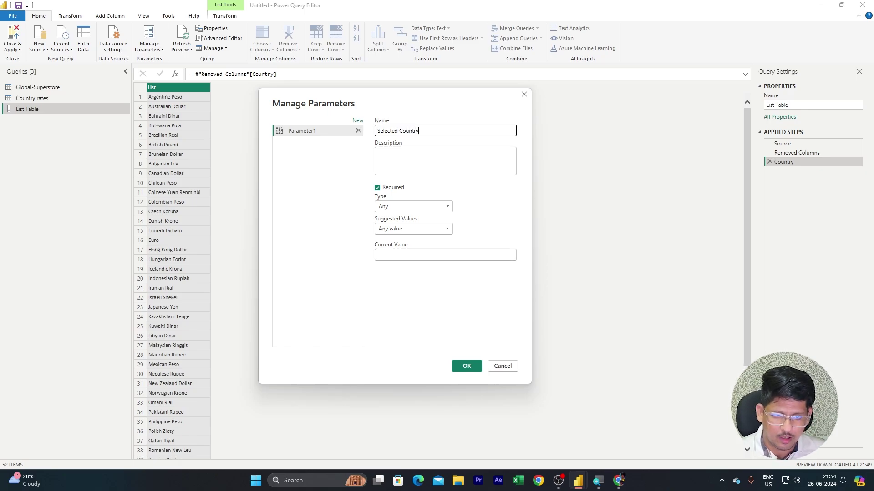
pyautogui.click(409, 159)
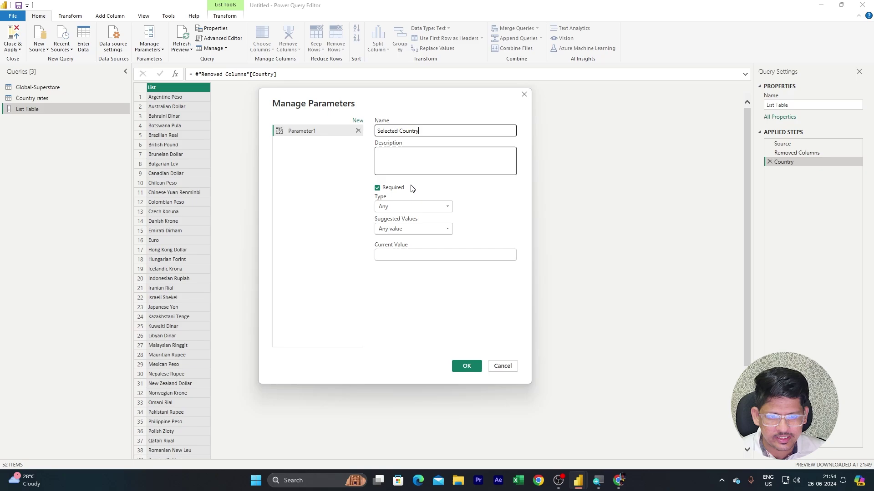
pyautogui.click(389, 204)
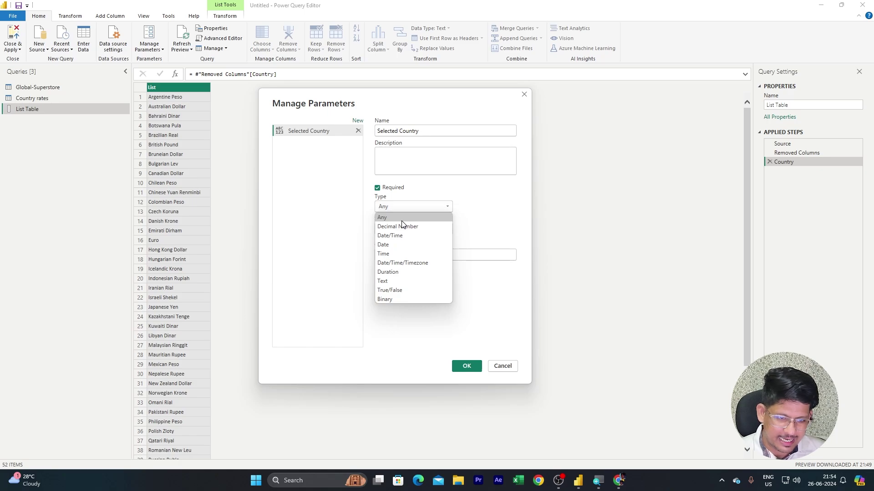
pyautogui.press('Escape')
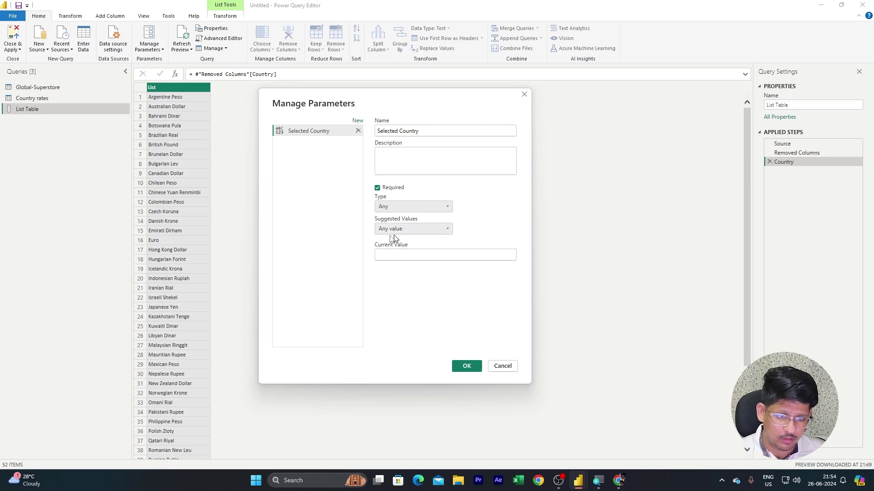
pyautogui.click(403, 227)
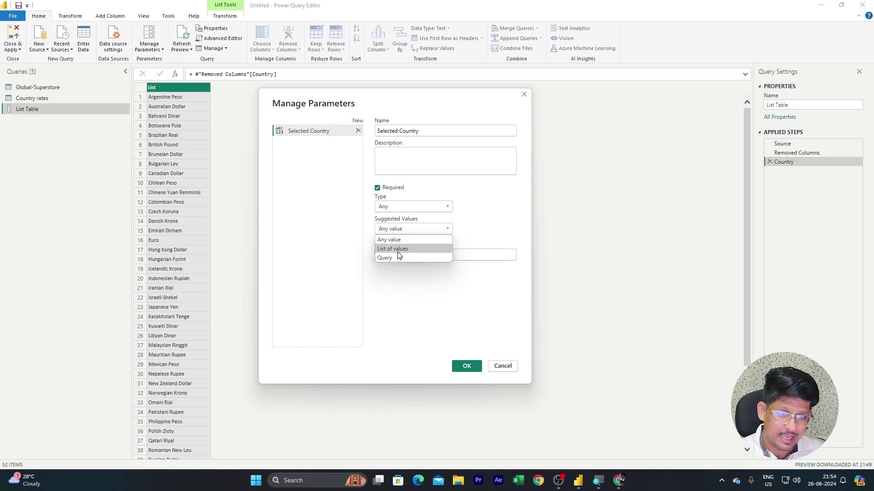
pyautogui.click(398, 241)
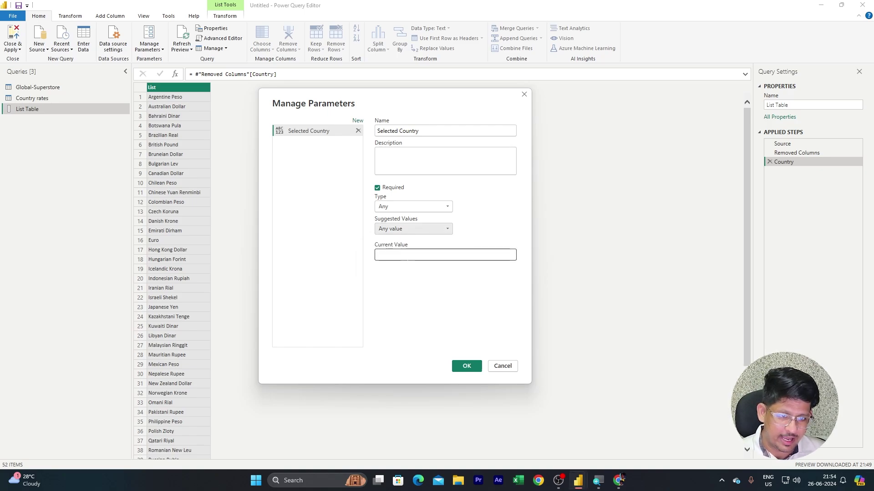
pyautogui.click(412, 229)
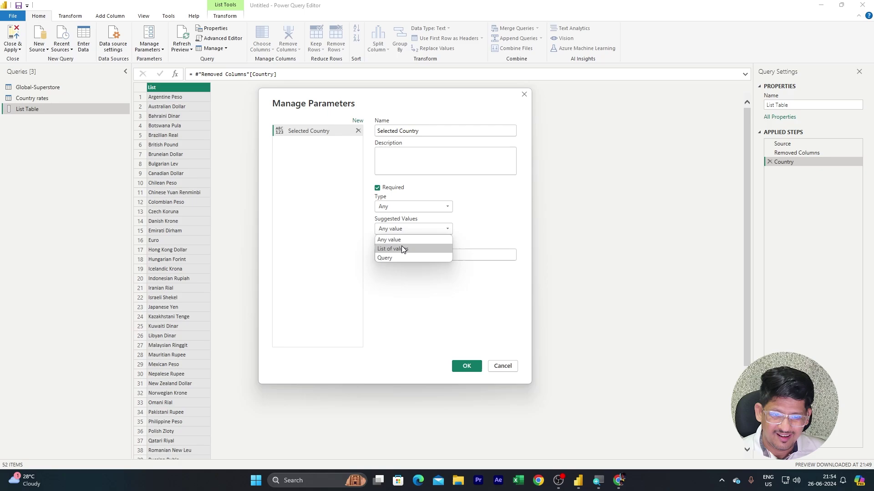
pyautogui.click(401, 246)
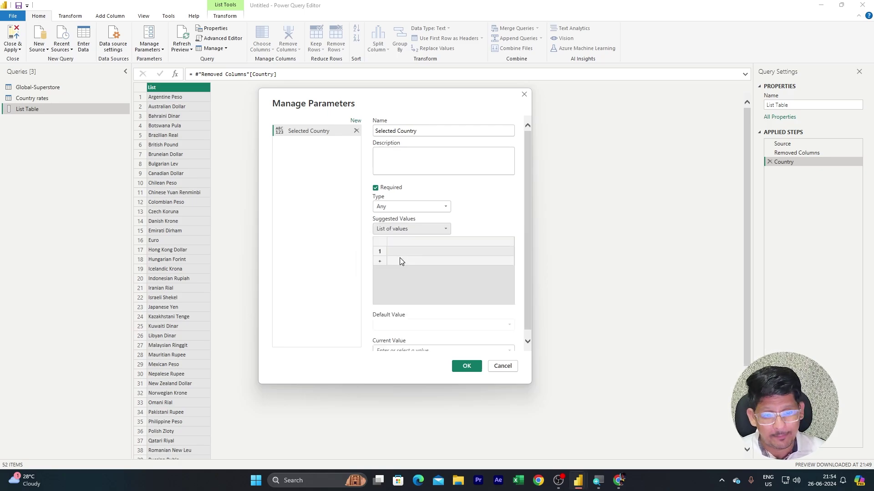
# Set the Selected Country parameter's suggested values to Query and use List Table as the source query
pyautogui.click(423, 229)
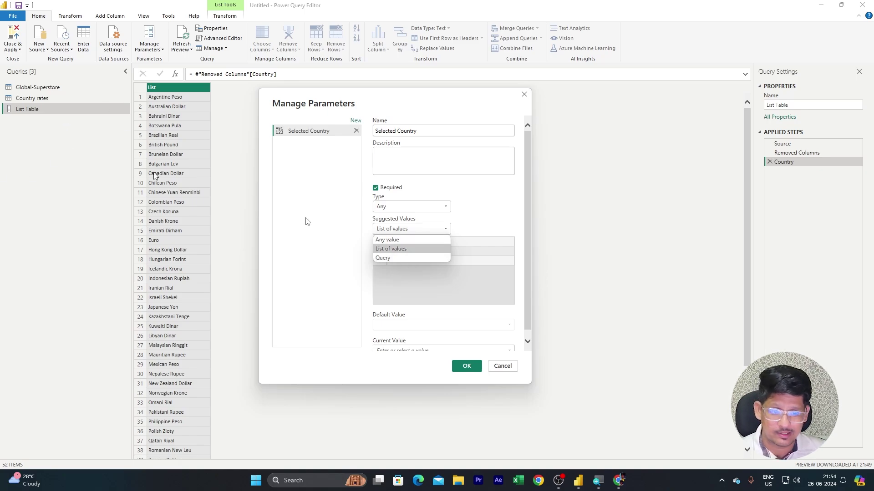
pyautogui.click(389, 258)
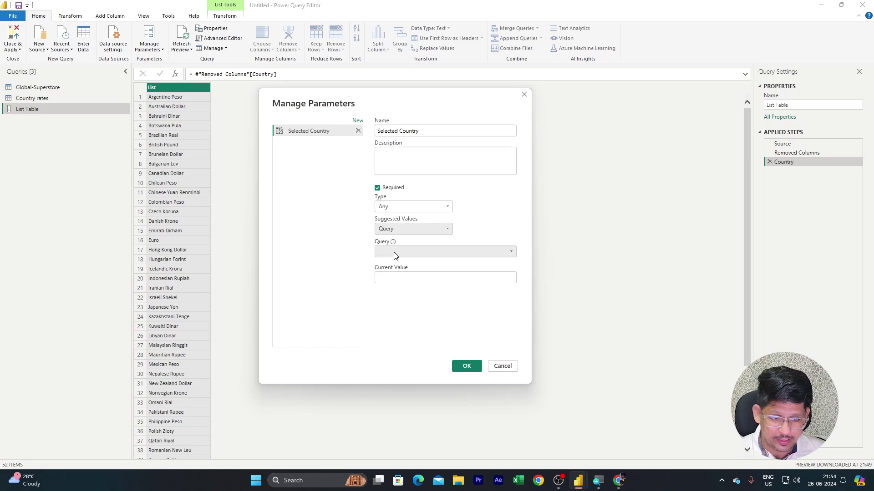
pyautogui.click(394, 255)
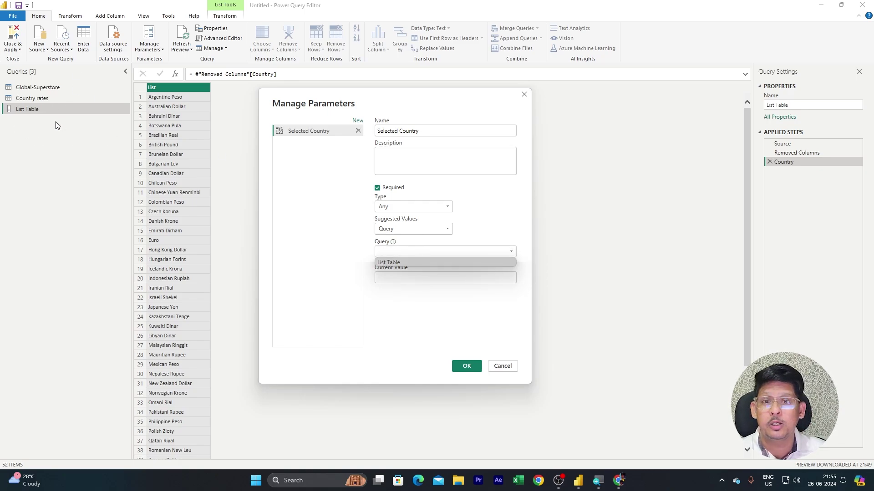
pyautogui.click(389, 263)
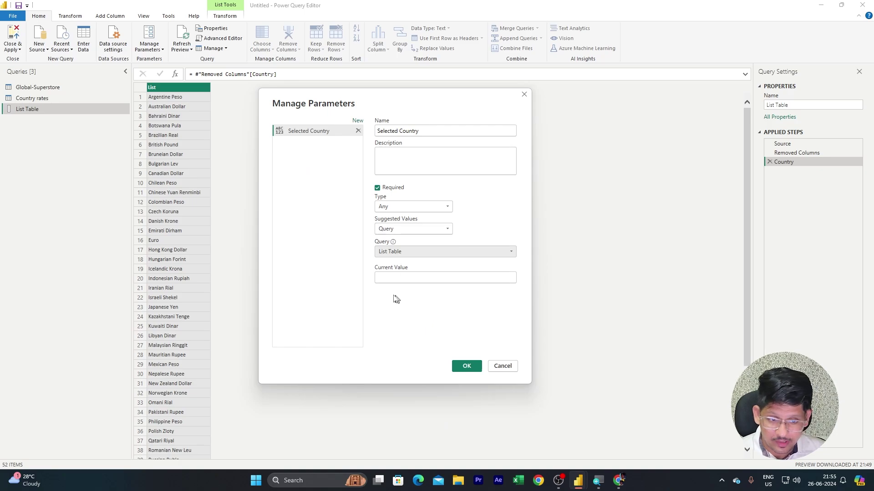
# Set the parameter's current value to US Dollar and create the Selected Country parameter
pyautogui.click(395, 278)
pyautogui.write('U')
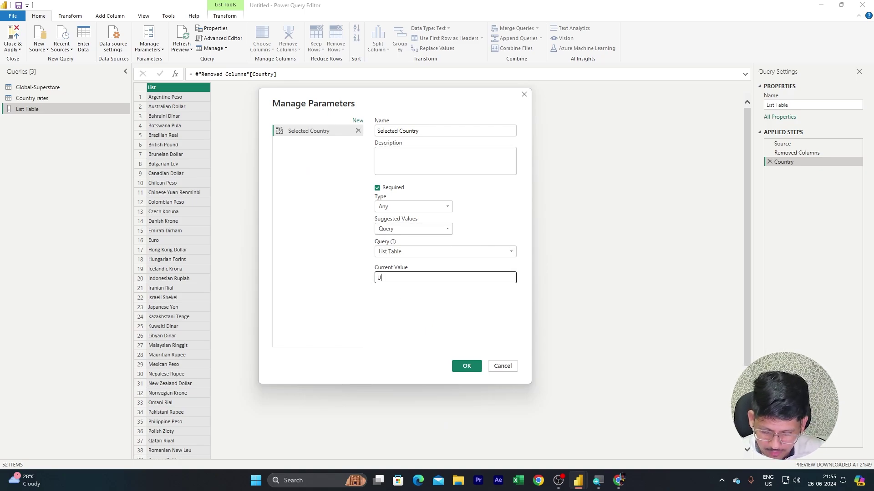
pyautogui.write('S Dollar')
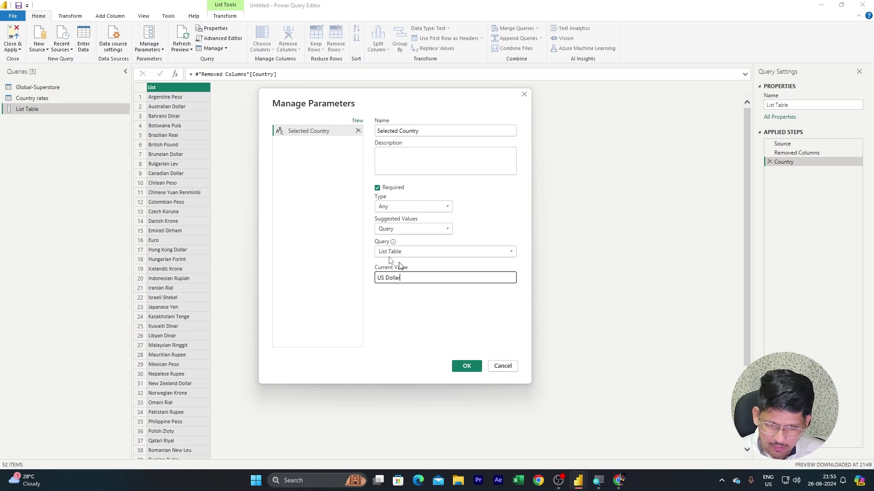
pyautogui.click(467, 367)
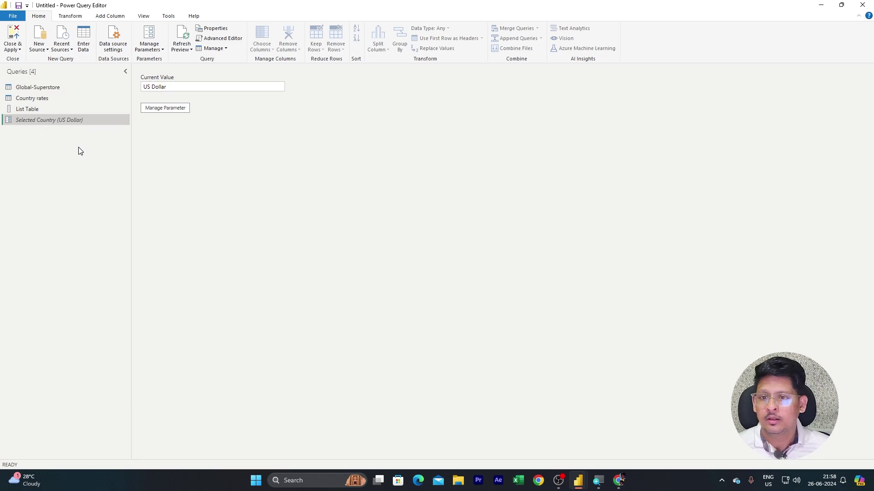
# Apply the query changes to the report and move the List Table card higher in the model diagram
pyautogui.click(12, 35)
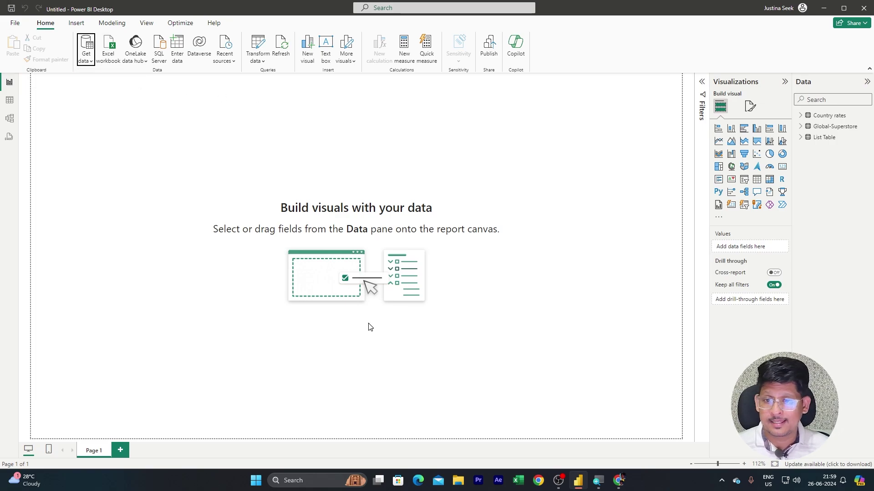
pyautogui.click(10, 119)
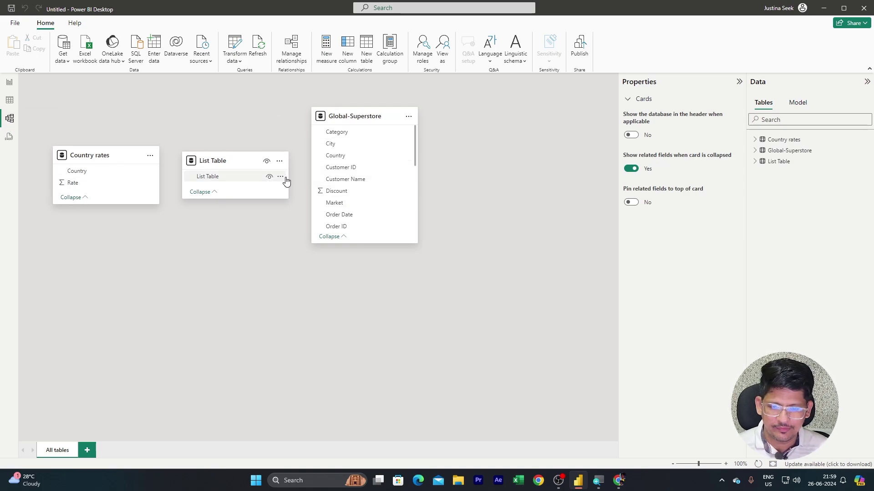
pyautogui.moveTo(224, 159); pyautogui.dragTo(226, 118)
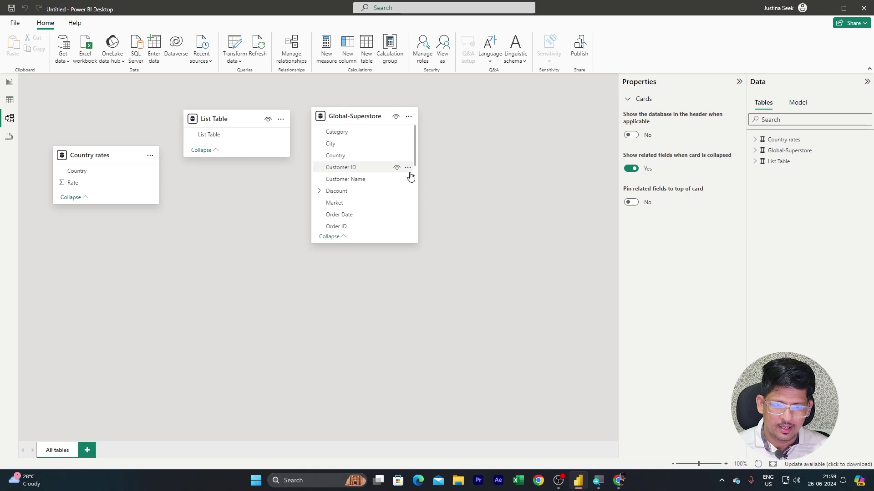
# Create an active one-to-one relationship between the Country column of Country rates and List Table, with cross-filter direction Both
pyautogui.moveTo(414, 151); pyautogui.dragTo(420, 239)
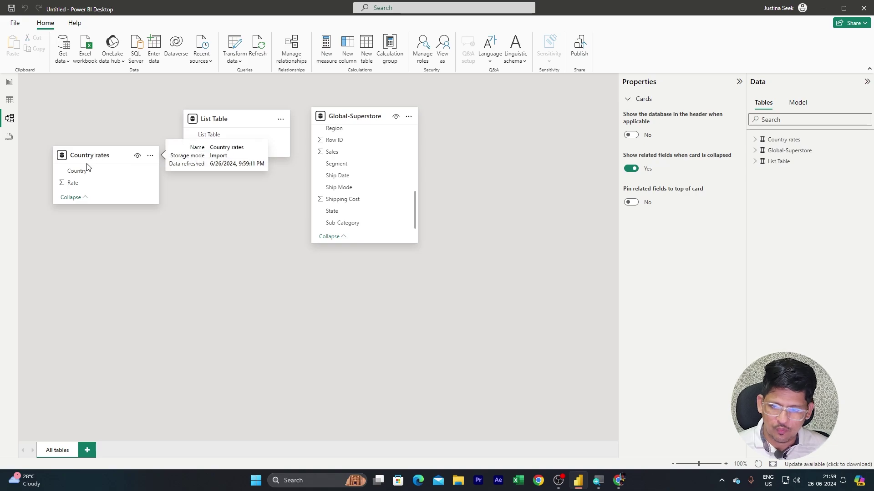
pyautogui.moveTo(78, 175); pyautogui.dragTo(215, 136)
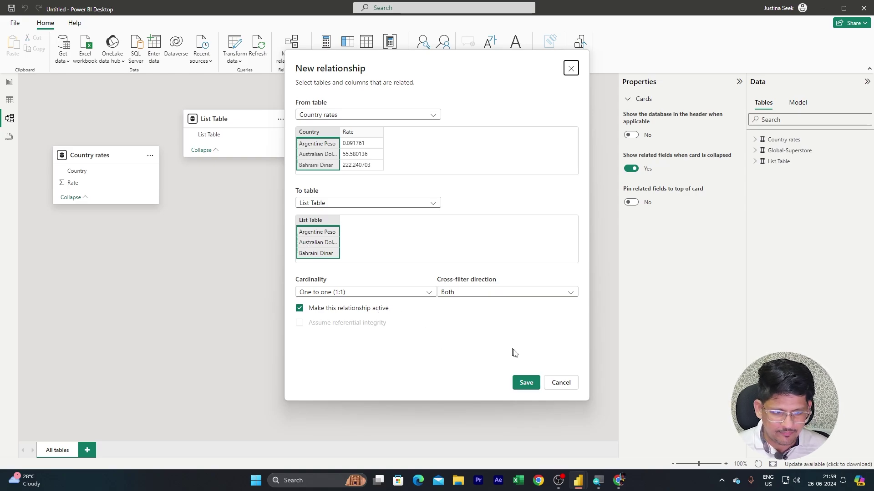
pyautogui.click(524, 386)
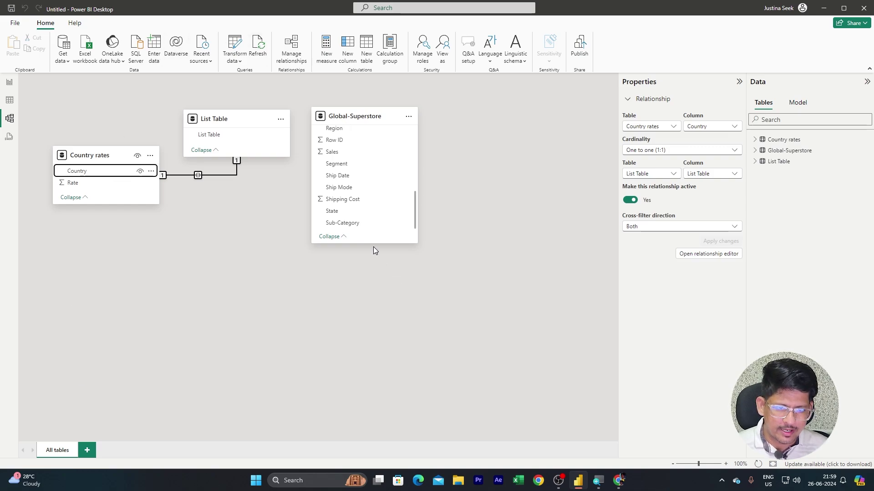
# Reopen the Power Query Editor from the table view and select the Global-Superstore query
pyautogui.click(5, 102)
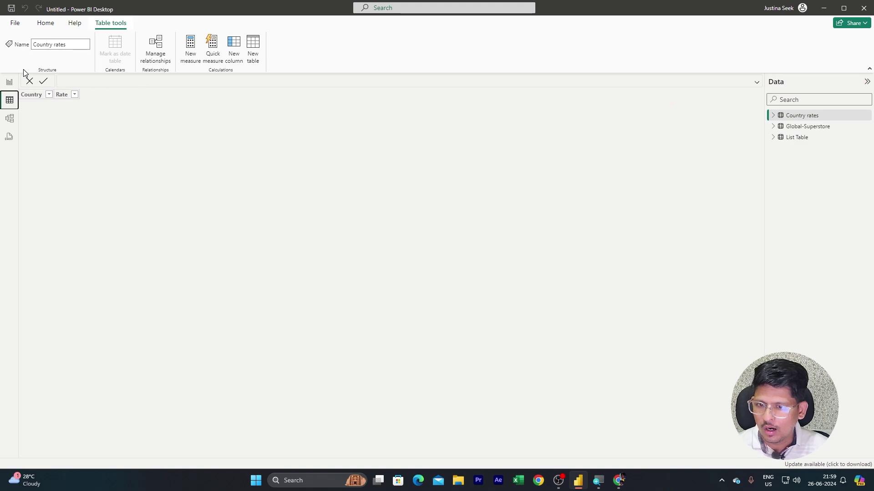
pyautogui.click(54, 26)
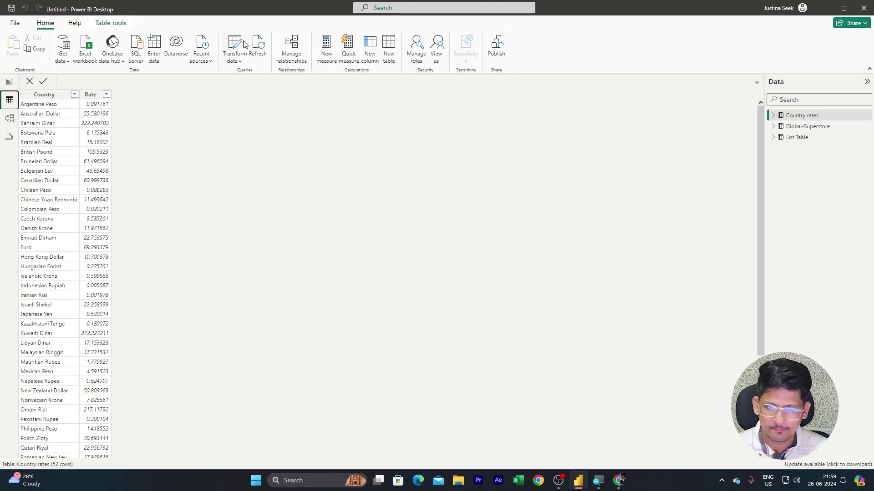
pyautogui.click(235, 44)
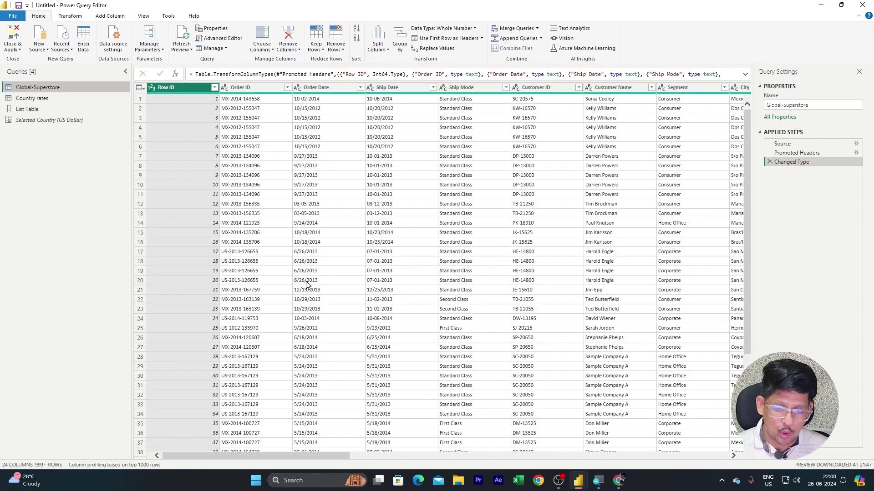
pyautogui.click(62, 121)
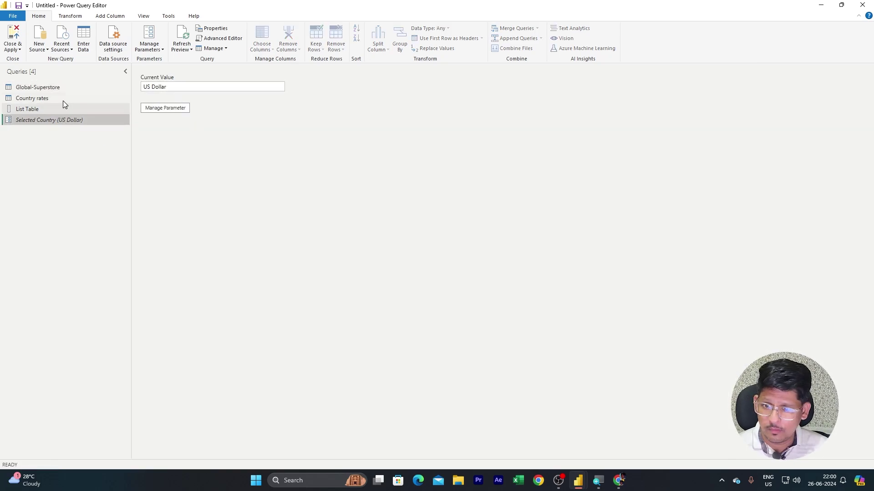
pyautogui.click(51, 88)
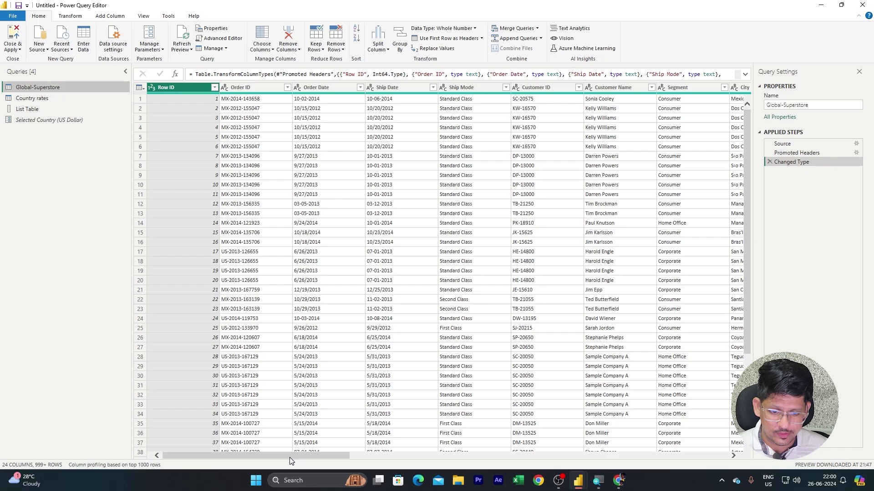
# Start a custom column in the Global-Superstore query and name it Country Name
pyautogui.moveTo(289, 457); pyautogui.dragTo(695, 456)
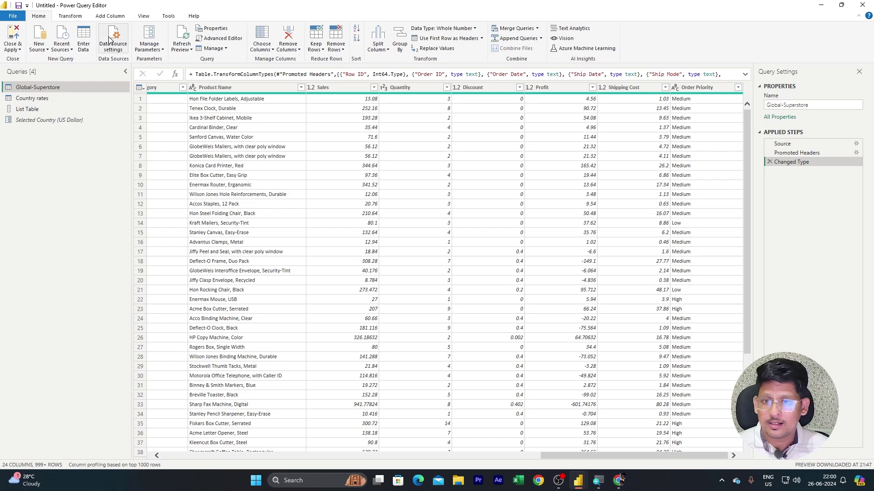
pyautogui.click(110, 18)
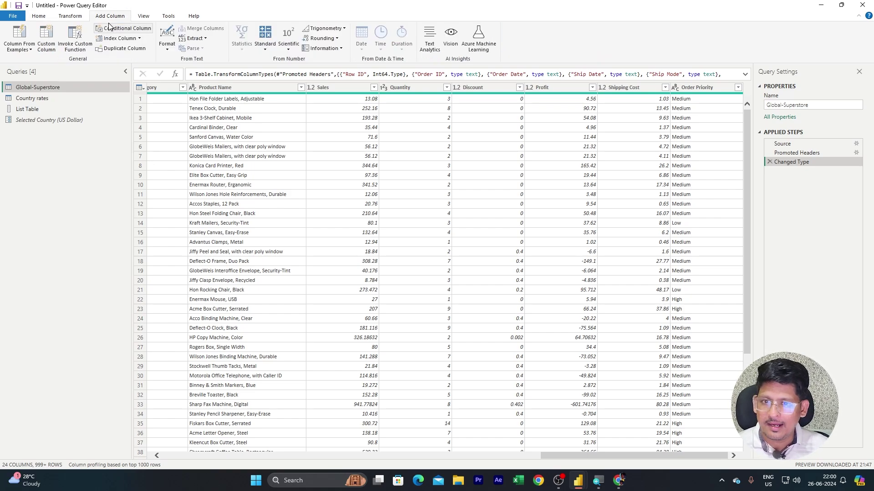
pyautogui.click(47, 48)
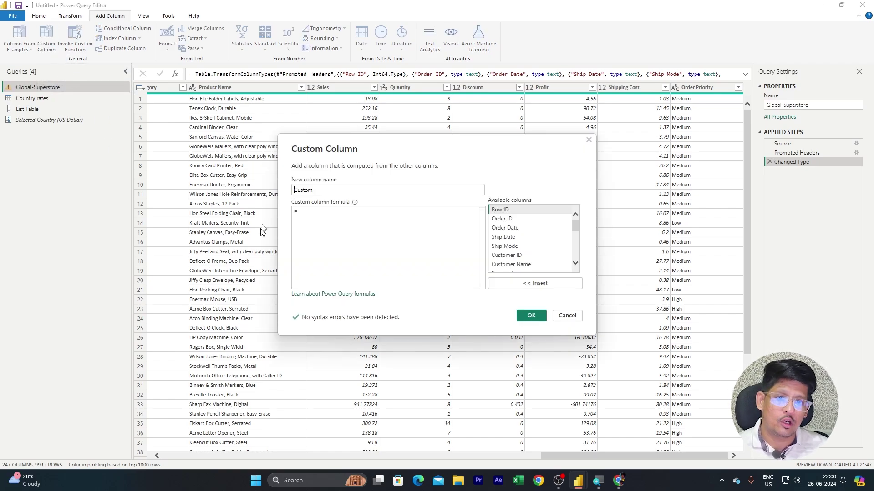
pyautogui.moveTo(376, 111); pyautogui.dragTo(418, 109)
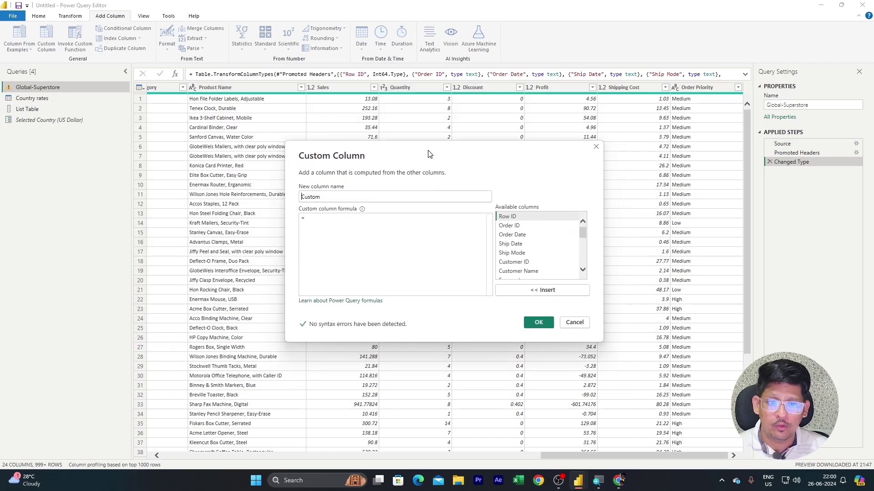
pyautogui.doubleClick(299, 151)
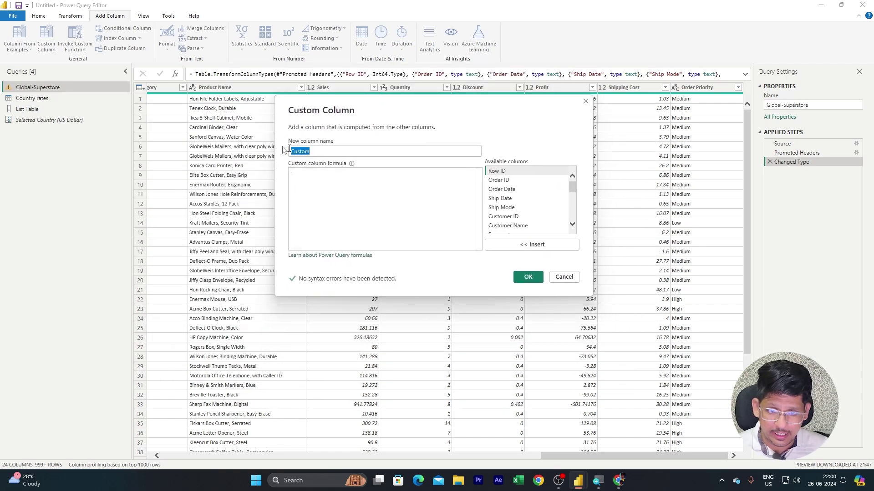
pyautogui.write('Cou')
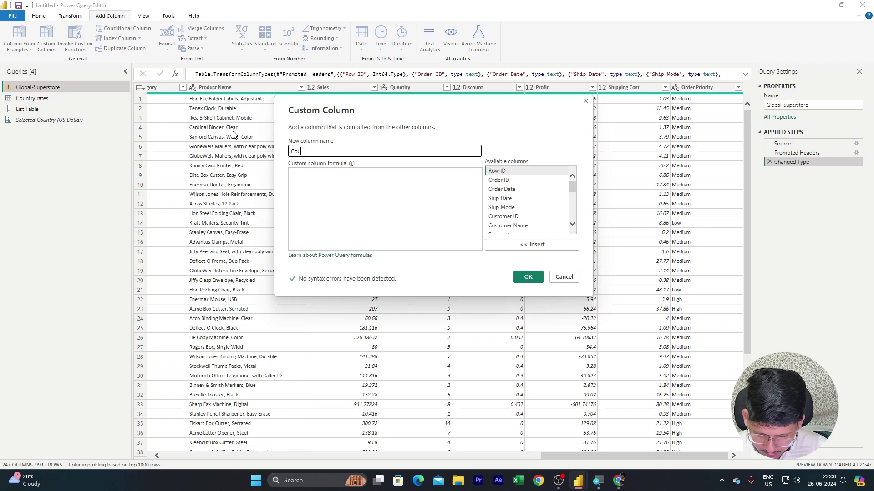
pyautogui.write('ntr')
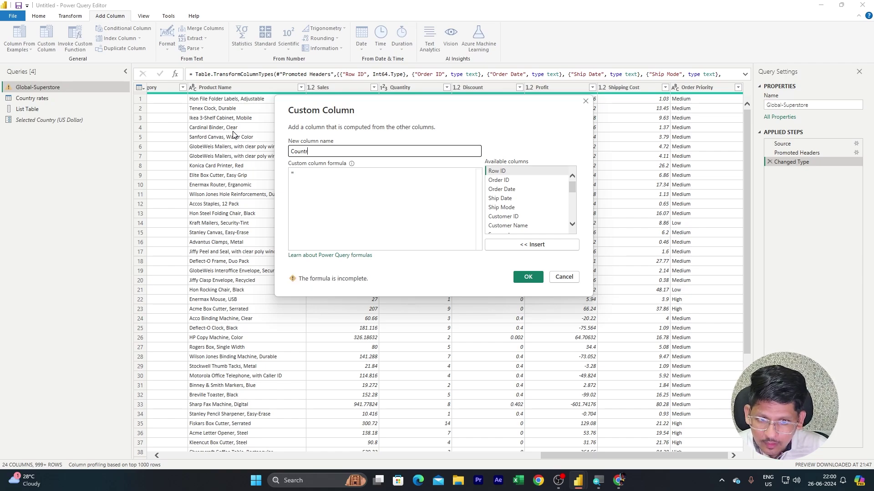
pyautogui.write('y Name')
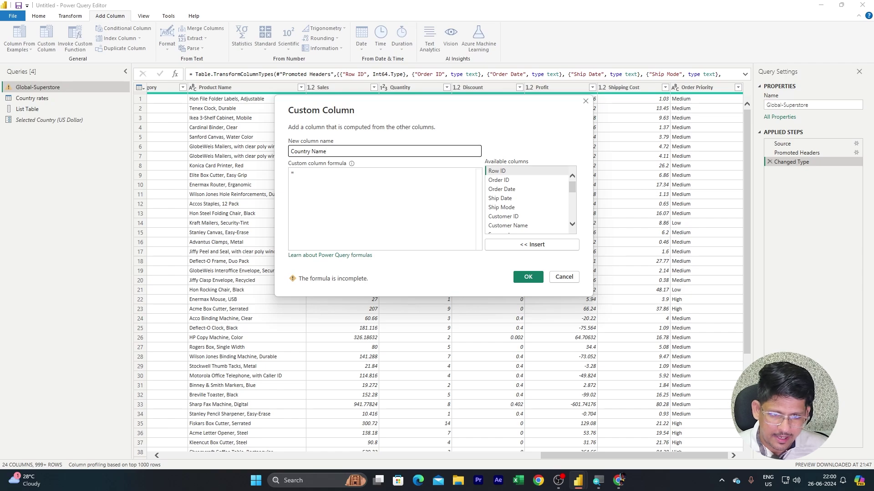
# Set the Country Name column's formula to the #"Selected Country" parameter and add the column
pyautogui.press('Tab')
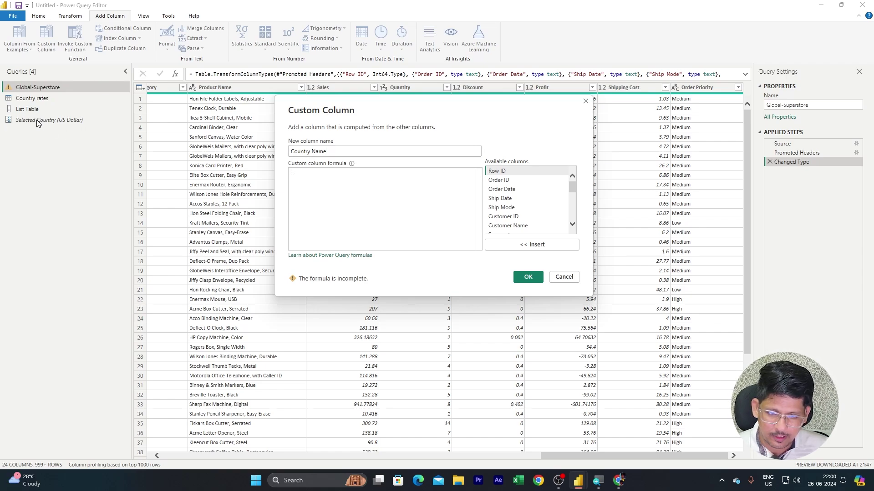
pyautogui.write('el')
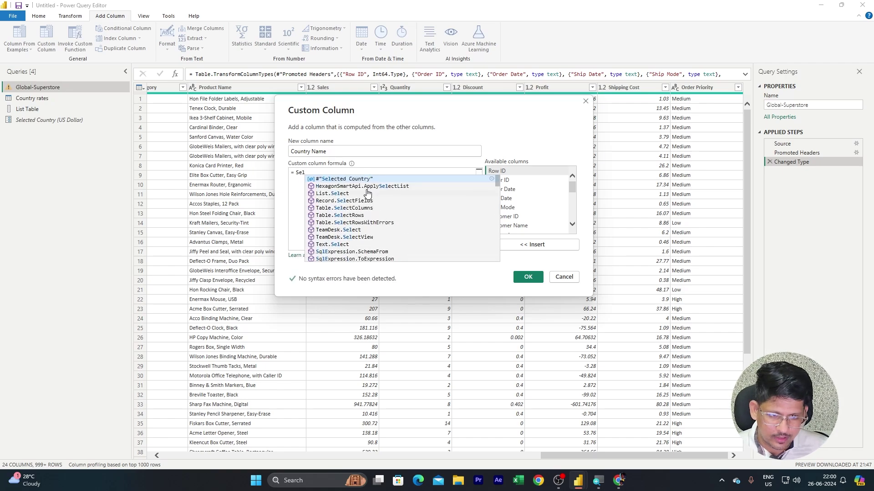
pyautogui.press('Tab')
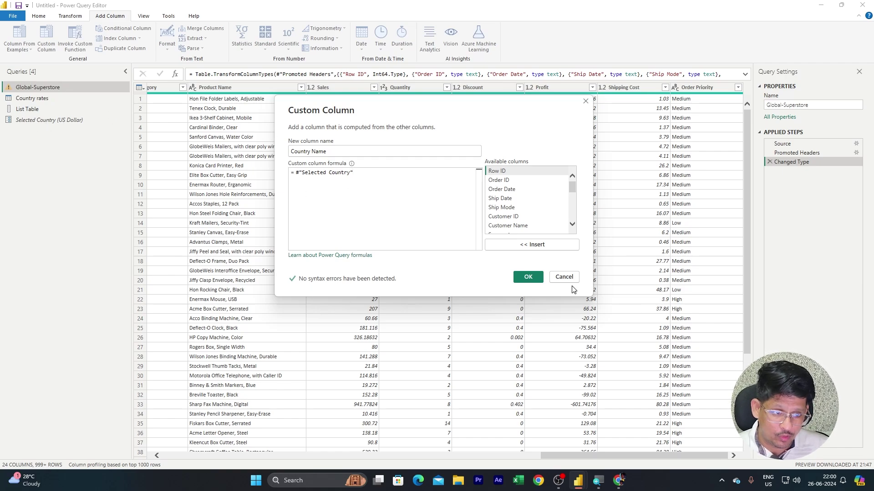
pyautogui.click(528, 277)
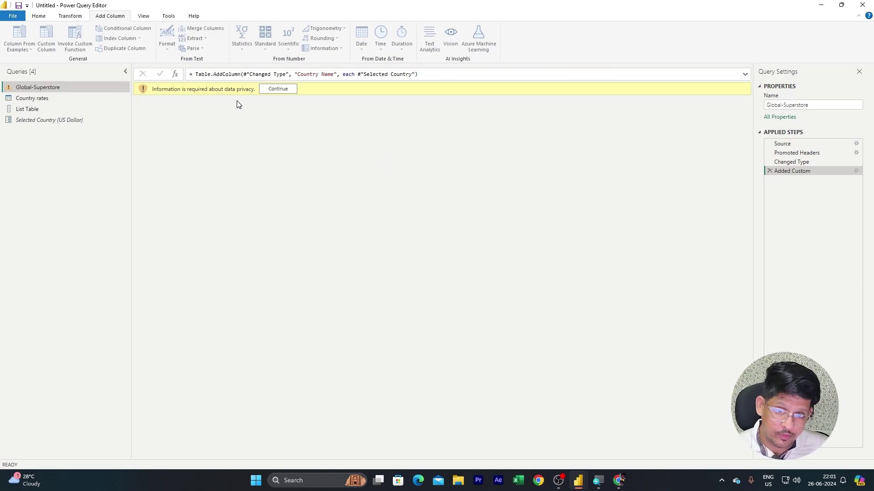
# Set this file to ignore Privacy Levels checks, save that choice, and check the new Country Name column
pyautogui.click(275, 89)
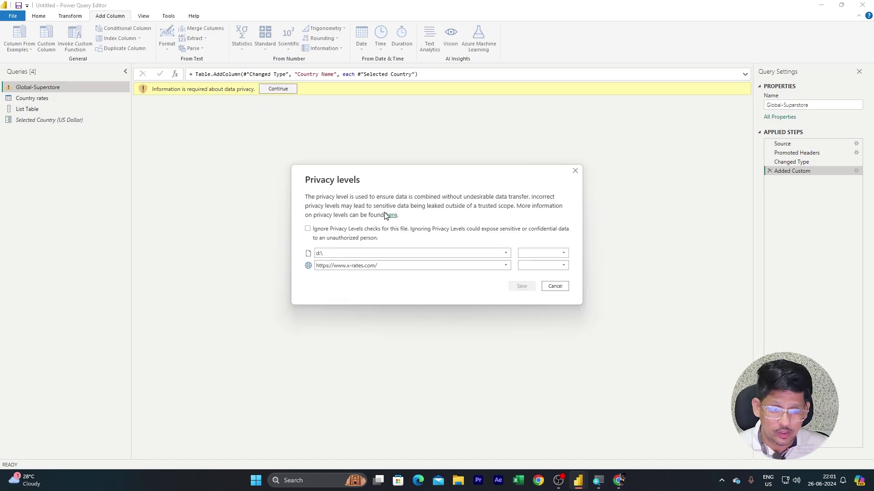
pyautogui.click(308, 229)
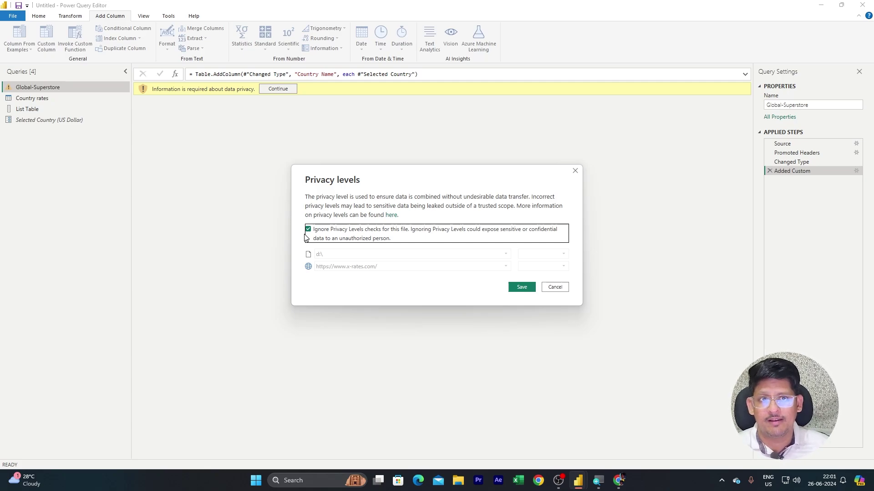
pyautogui.click(524, 288)
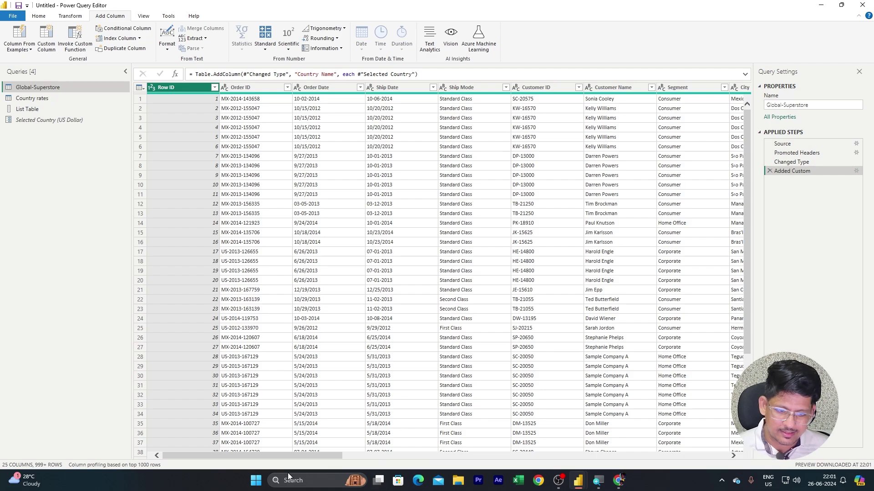
pyautogui.moveTo(318, 456); pyautogui.dragTo(725, 457)
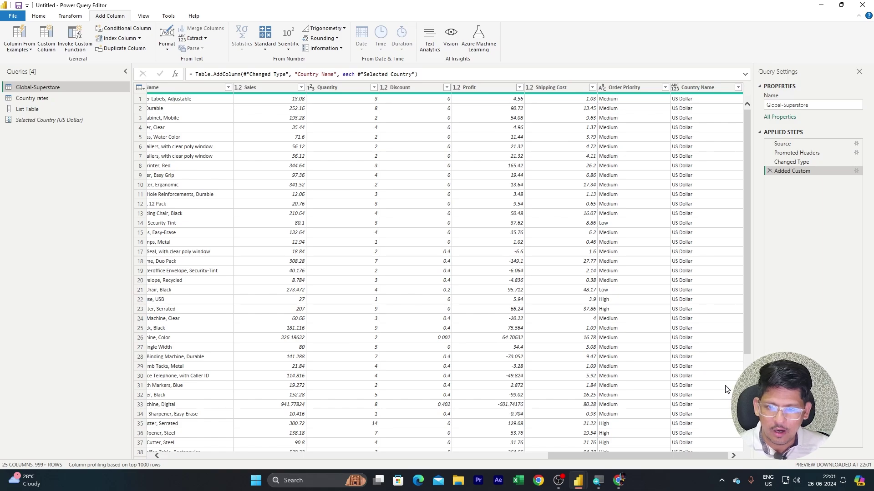
# Set the Selected Country parameter to Euro and refresh the Global-Superstore preview
pyautogui.click(40, 17)
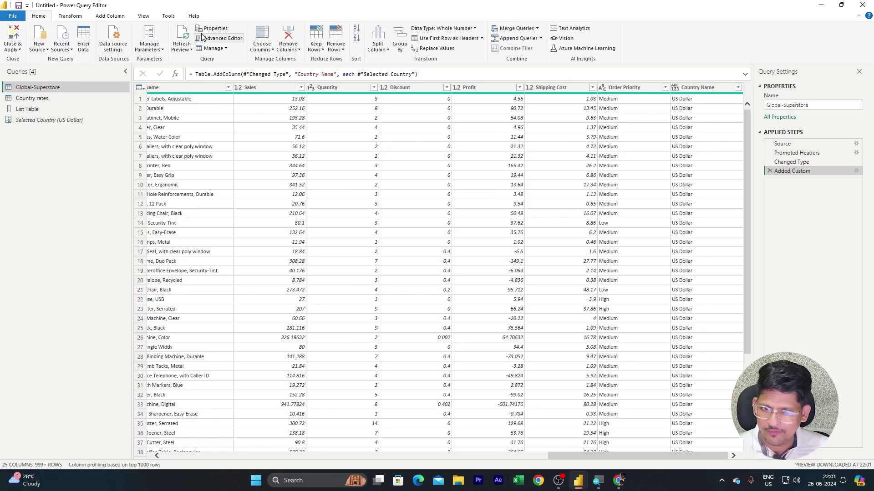
pyautogui.click(154, 49)
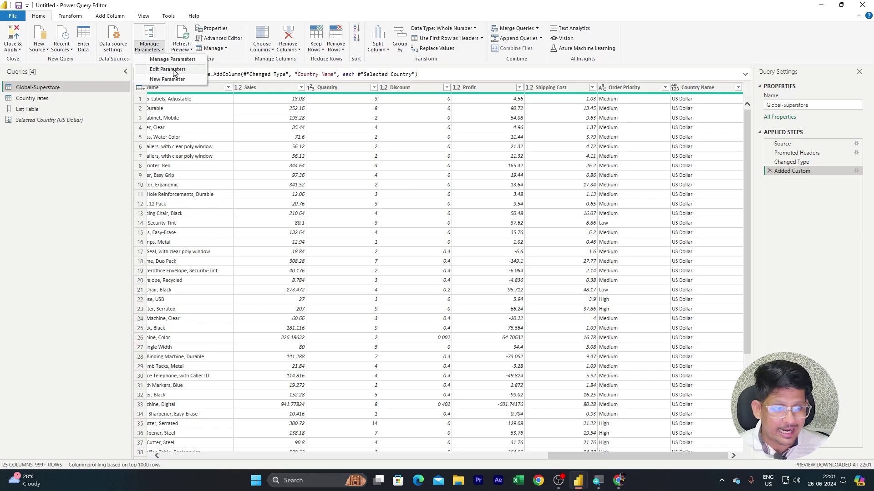
pyautogui.click(168, 69)
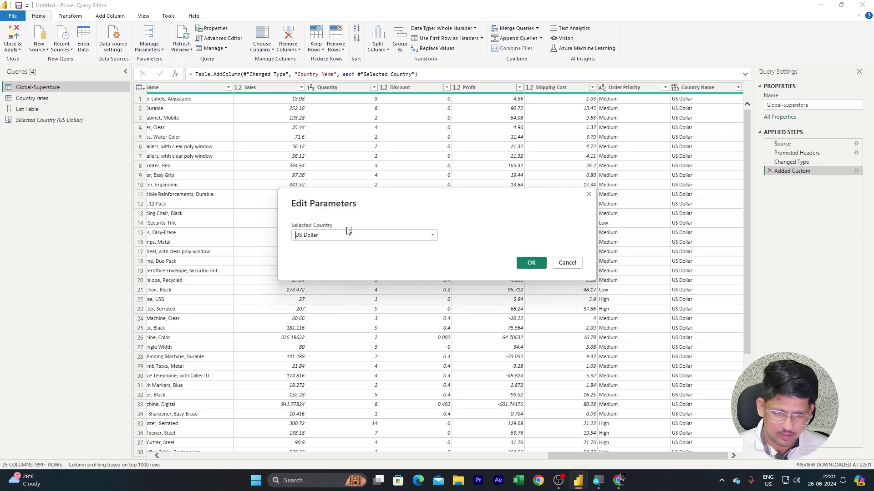
pyautogui.click(432, 235)
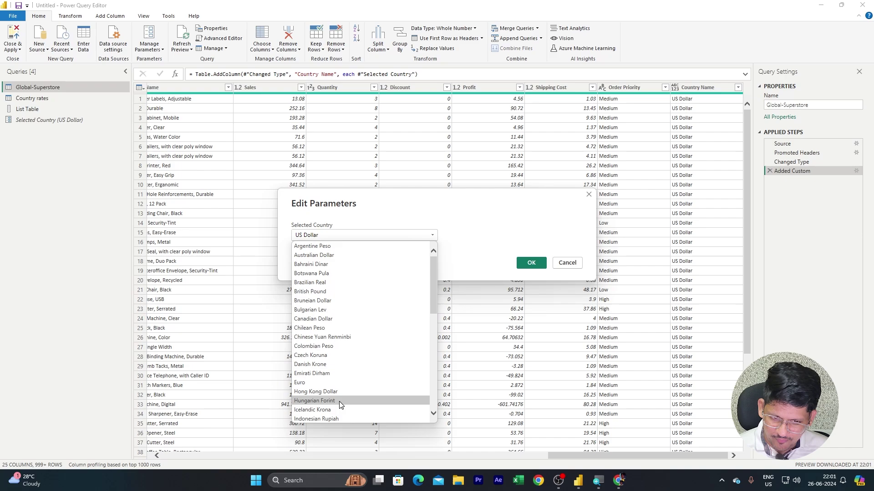
pyautogui.click(333, 381)
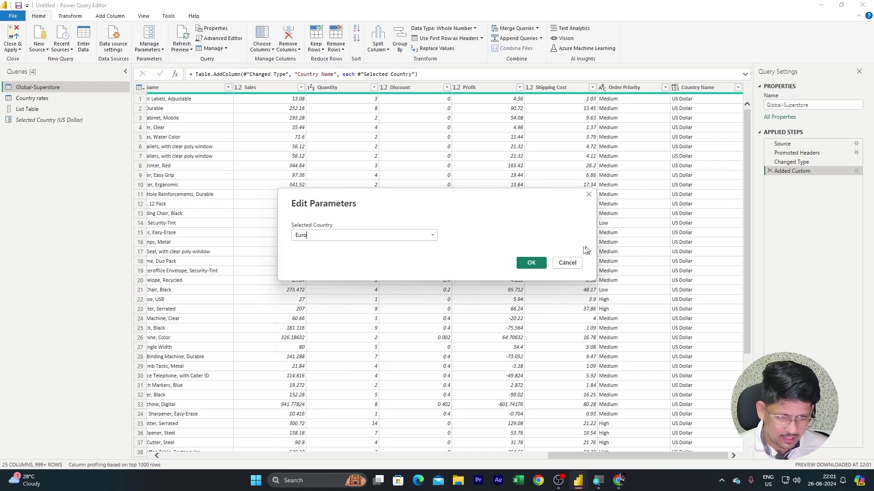
pyautogui.click(531, 264)
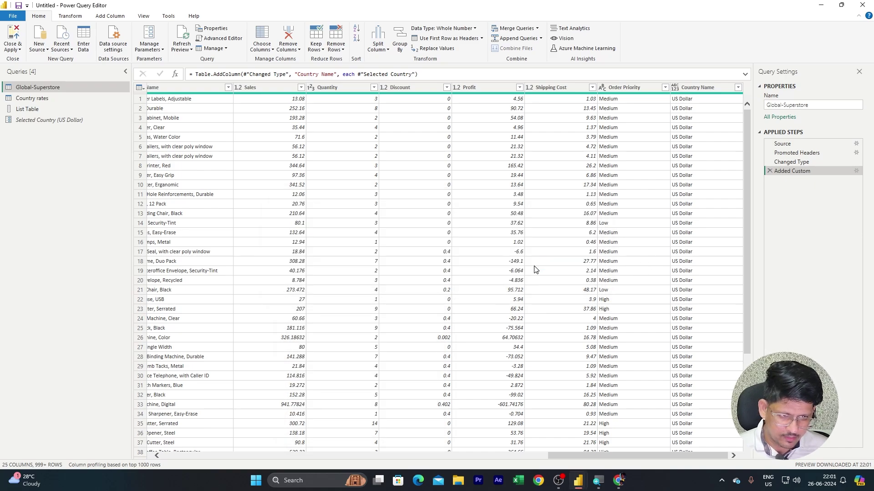
pyautogui.click(185, 36)
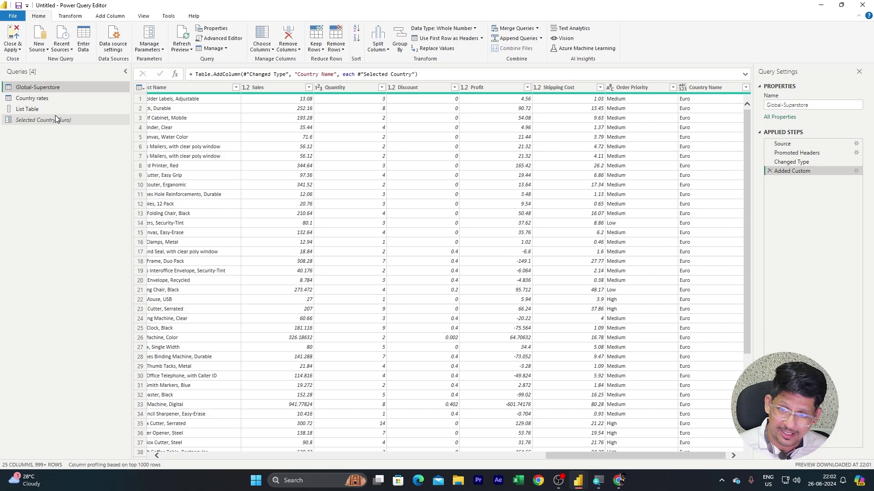
# Apply the query changes to the report and enlarge the Global-Superstore card downward in the model diagram to list its fields
pyautogui.click(12, 35)
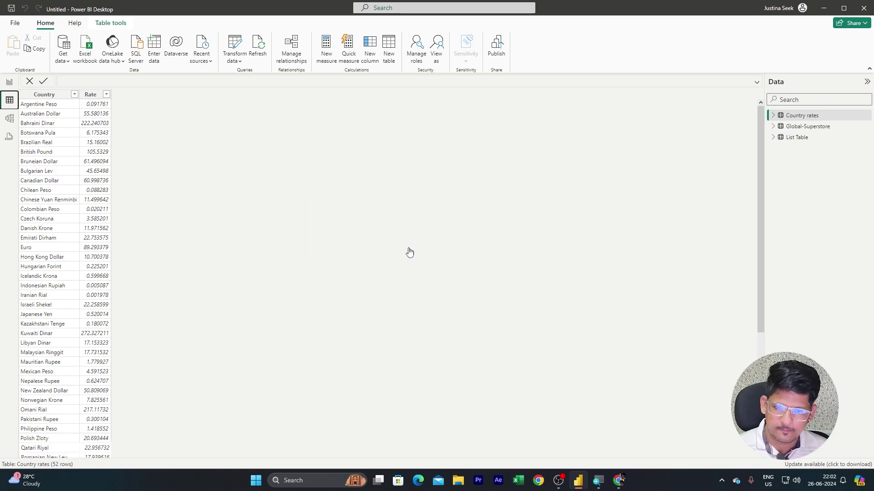
pyautogui.click(10, 119)
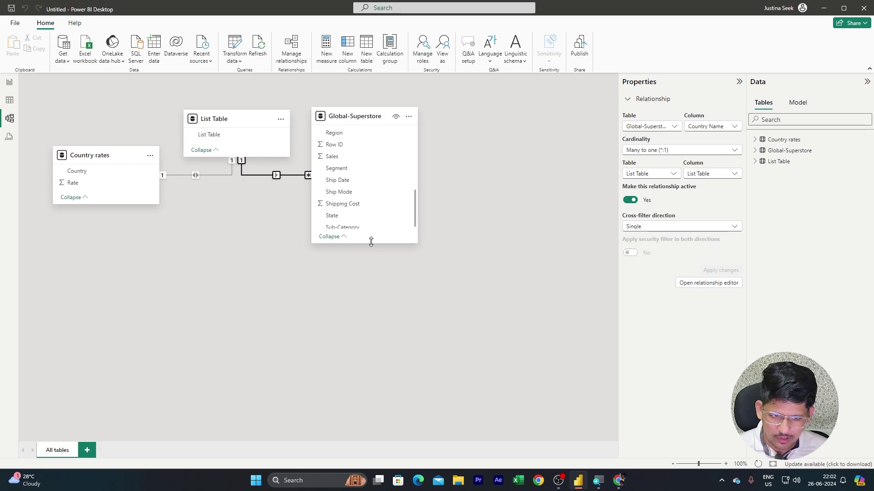
pyautogui.moveTo(371, 243); pyautogui.dragTo(381, 431)
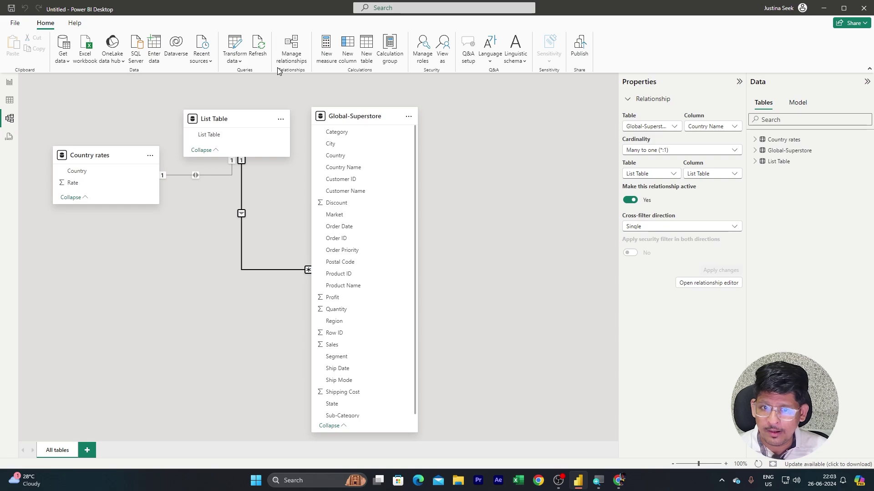
# Reopen the Power Query Editor and compare the Country rates query with the Country Name column of Global-Superstore
pyautogui.click(236, 47)
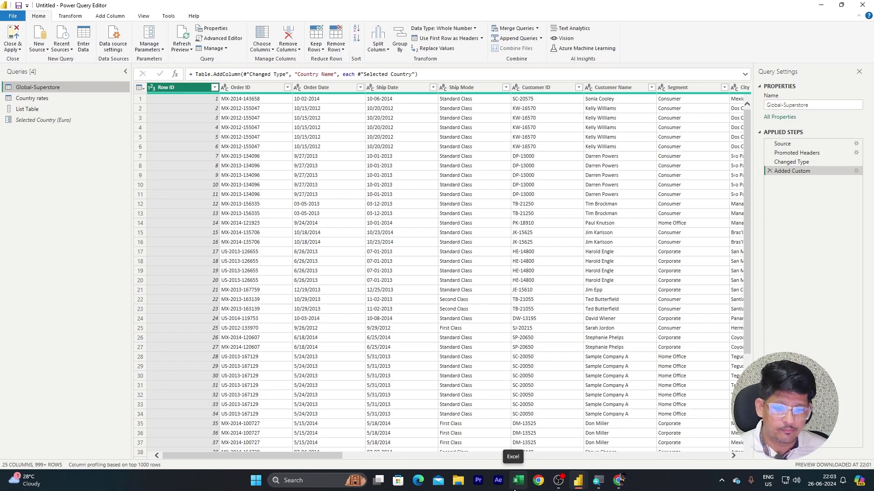
pyautogui.moveTo(289, 457); pyautogui.dragTo(749, 468)
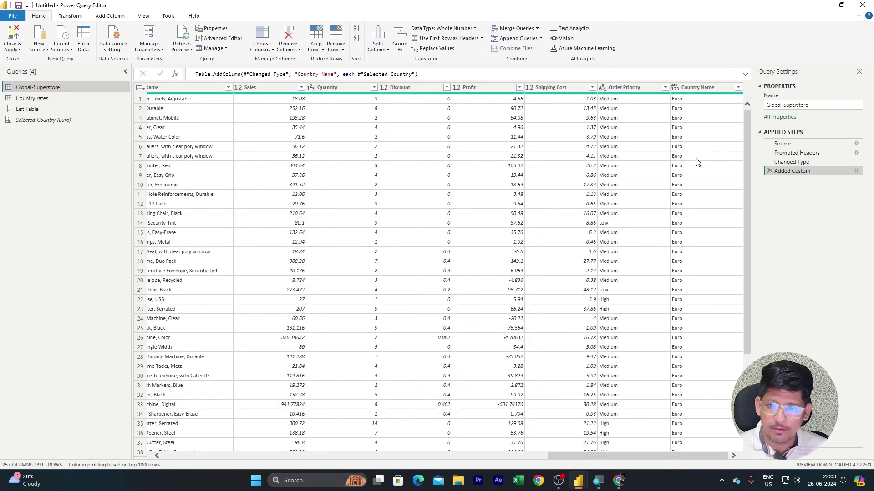
pyautogui.click(110, 17)
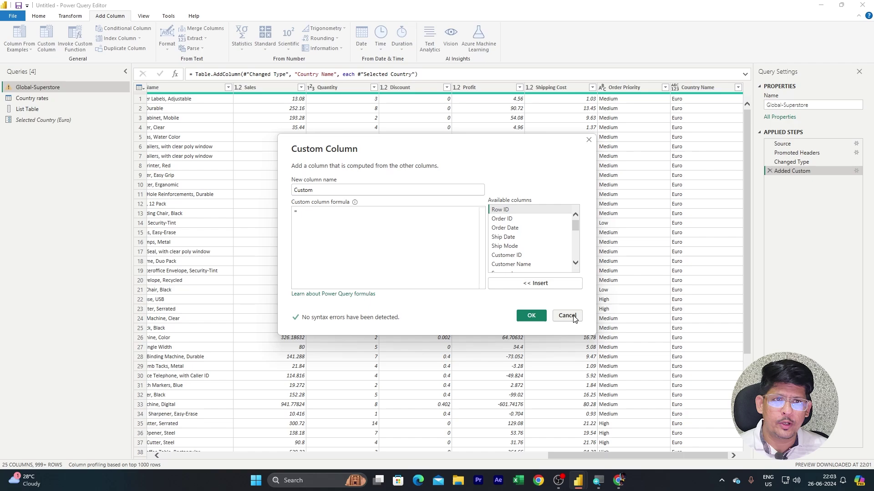
pyautogui.click(573, 317)
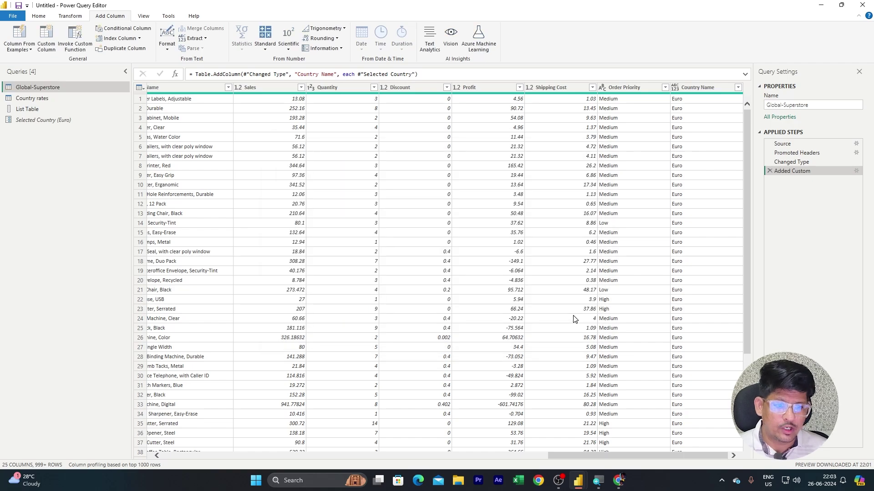
pyautogui.click(39, 98)
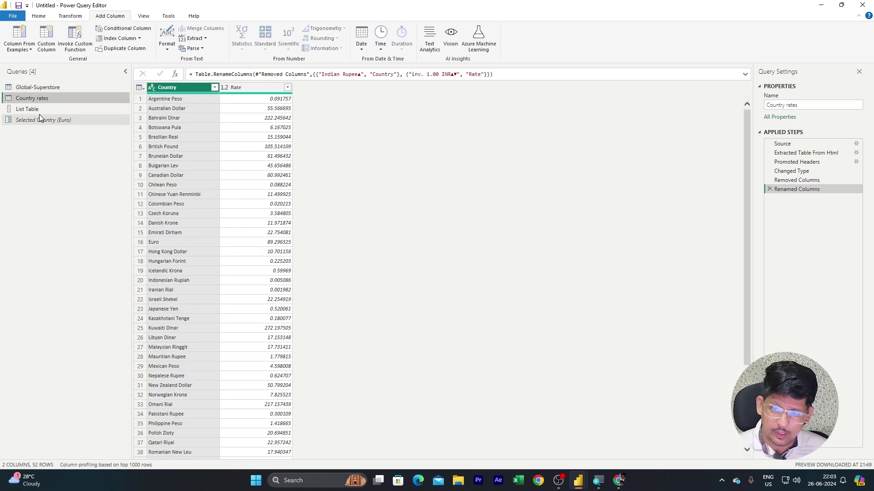
pyautogui.click(39, 88)
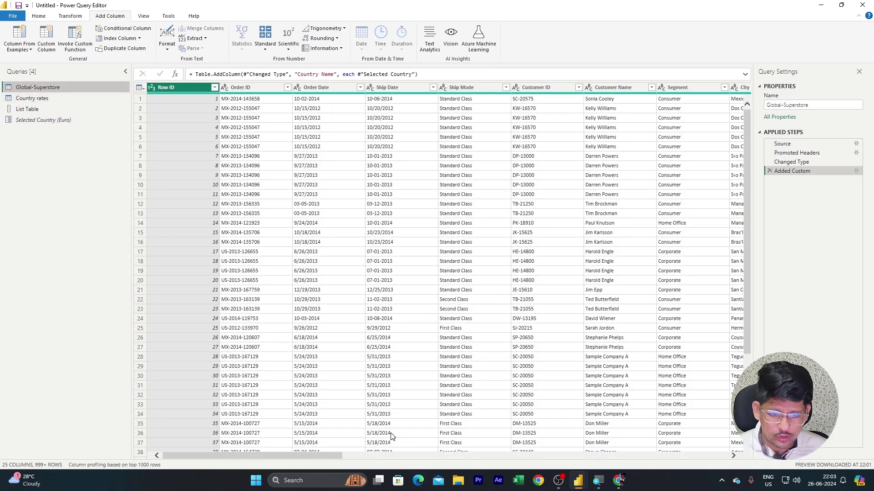
pyautogui.moveTo(320, 457); pyautogui.dragTo(707, 461)
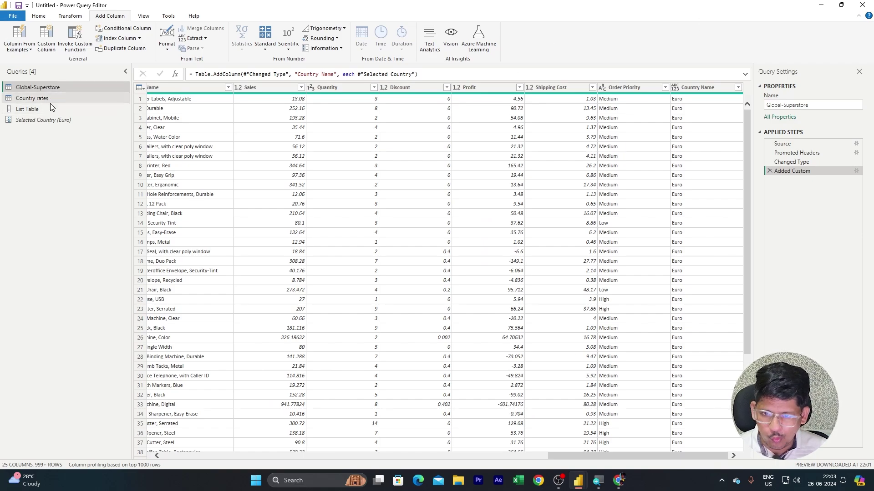
# Merge Country rates into Global-Superstore with a Left Outer join, matching Country Name to Country
pyautogui.click(39, 17)
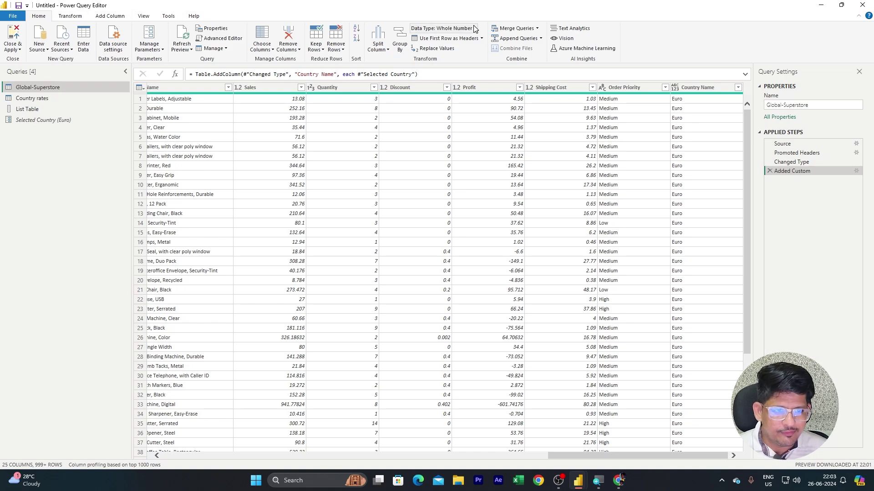
pyautogui.click(520, 31)
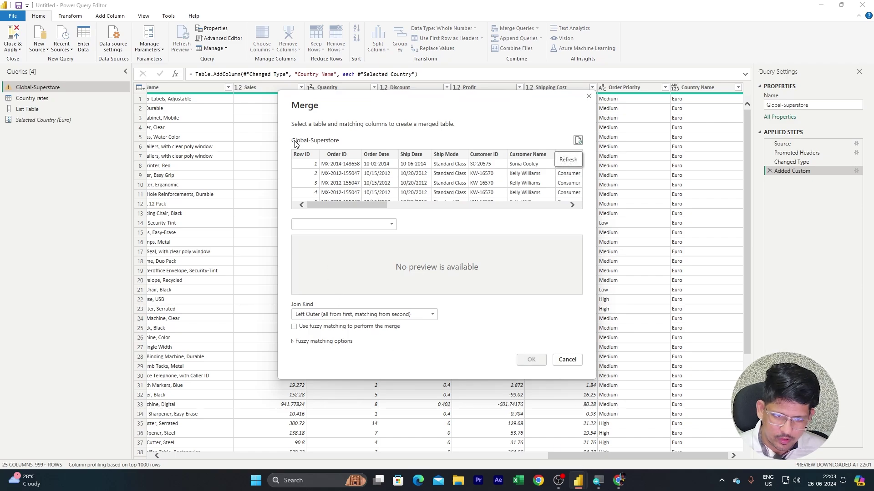
pyautogui.moveTo(330, 206); pyautogui.dragTo(558, 218)
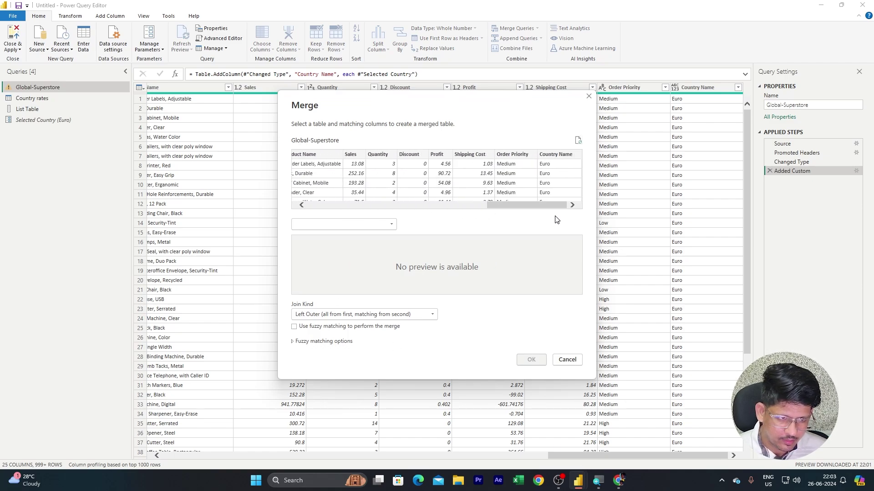
pyautogui.click(551, 155)
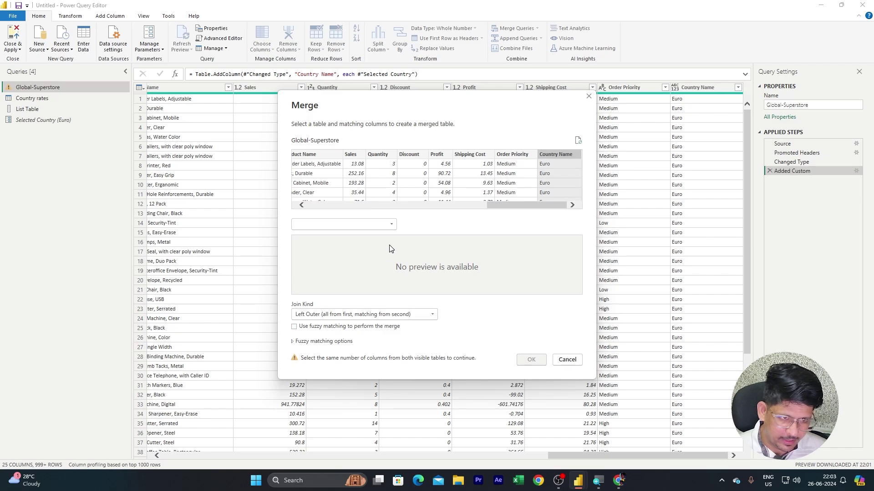
pyautogui.click(391, 224)
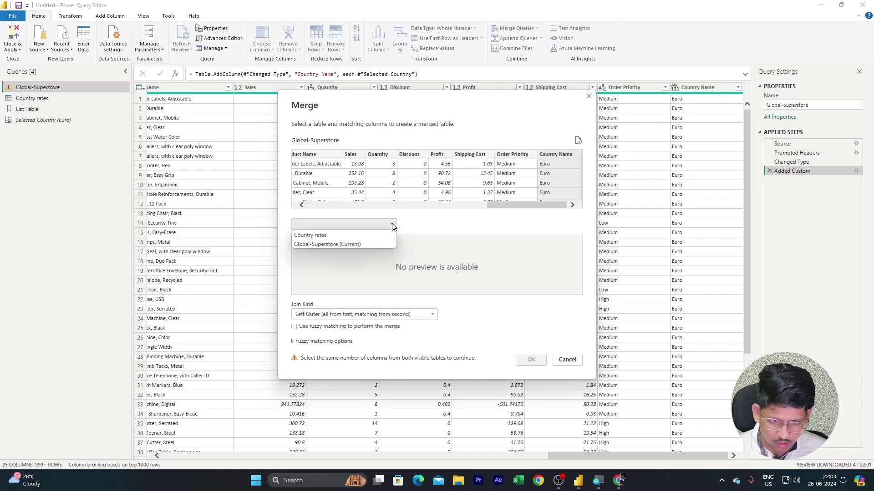
pyautogui.click(308, 236)
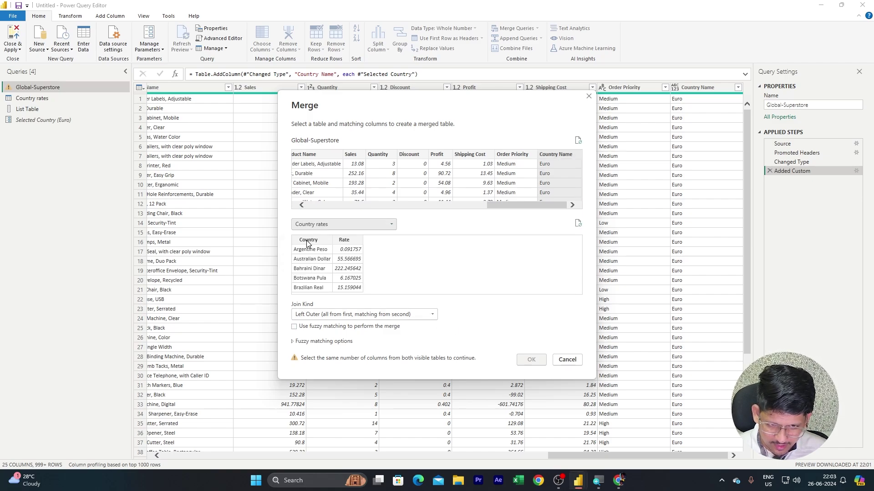
pyautogui.click(307, 238)
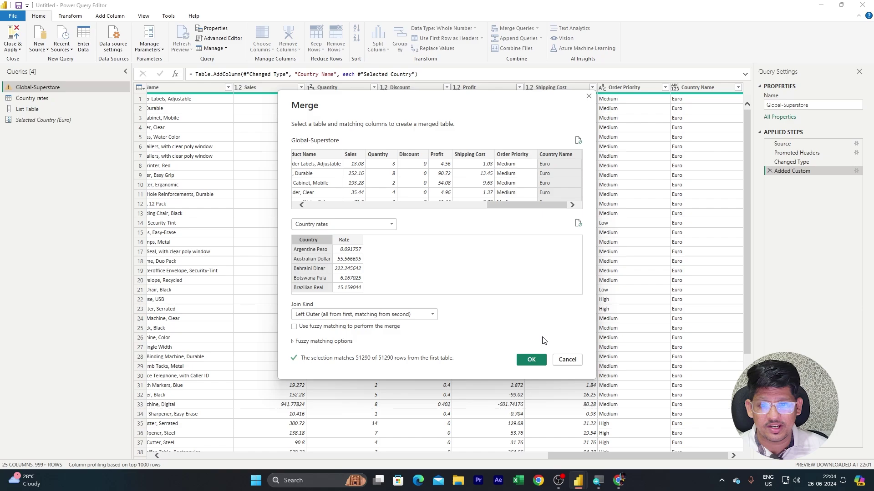
pyautogui.click(531, 360)
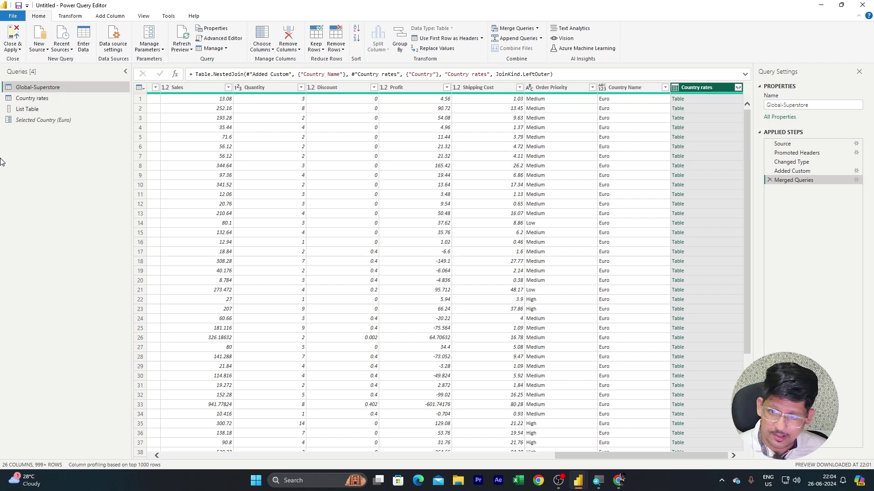
# Expand the merged Country rates column in Global-Superstore to include only Rate, leaving Country out
pyautogui.click(737, 87)
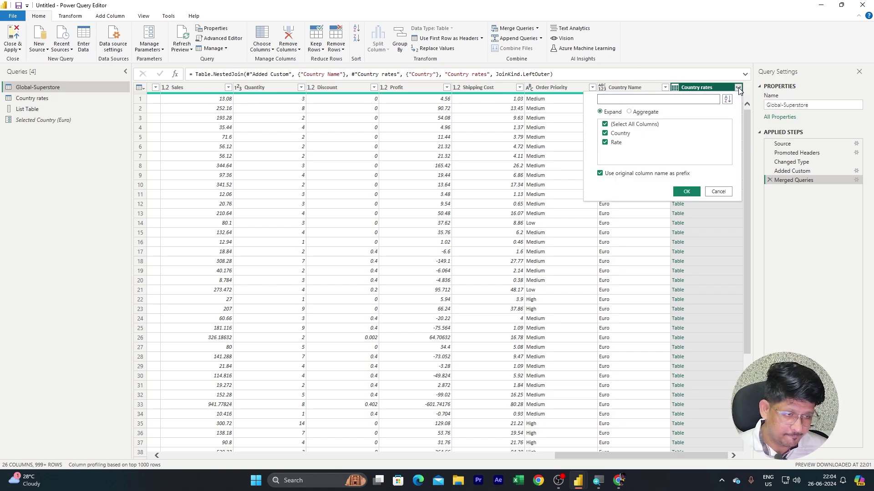
pyautogui.click(606, 134)
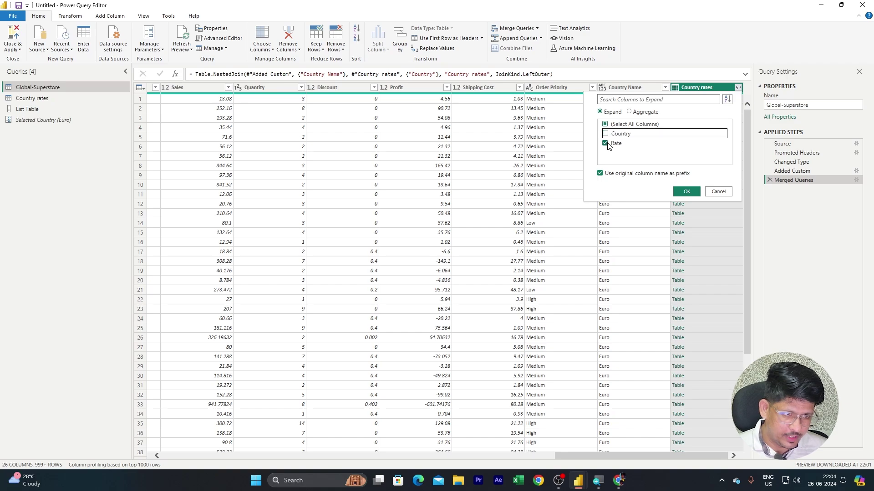
pyautogui.click(685, 192)
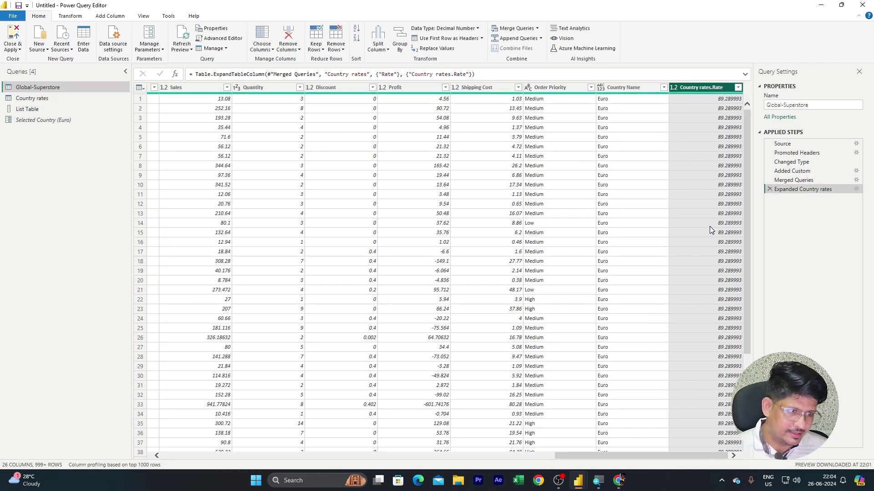
# Rename the expanded Country rates.Rate column to Currency Rate
pyautogui.doubleClick(708, 88)
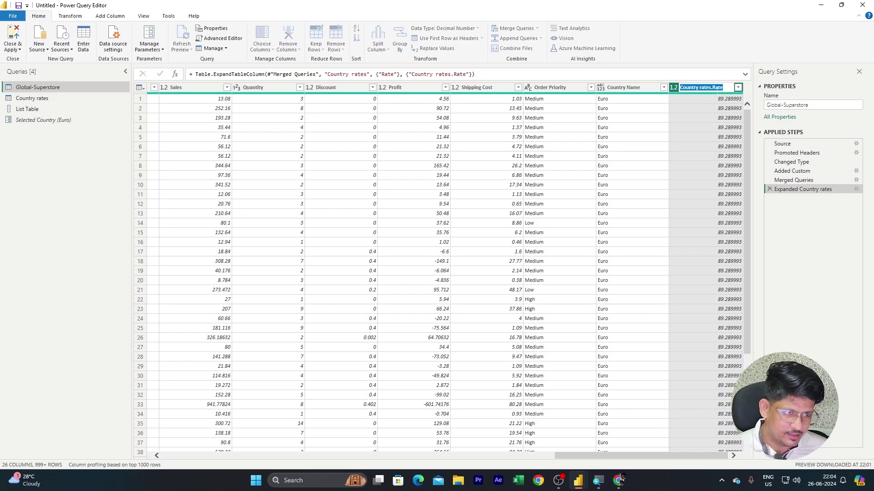
pyautogui.write('C')
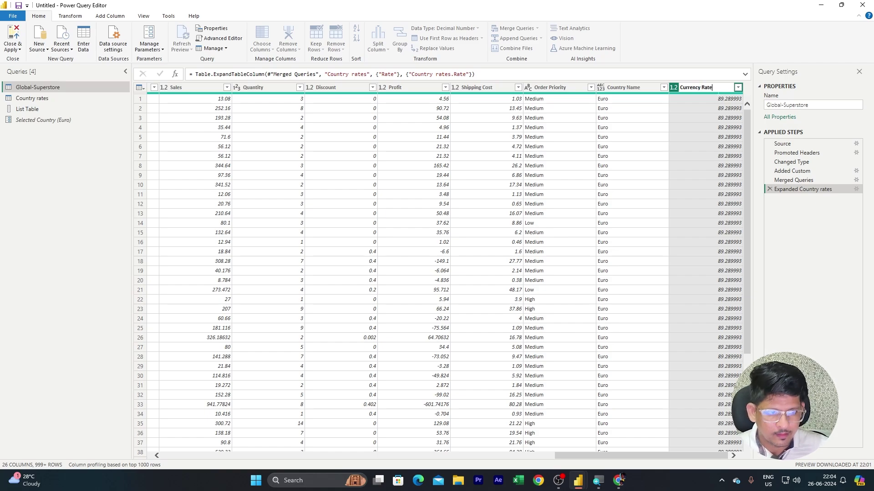
pyautogui.press('Return')
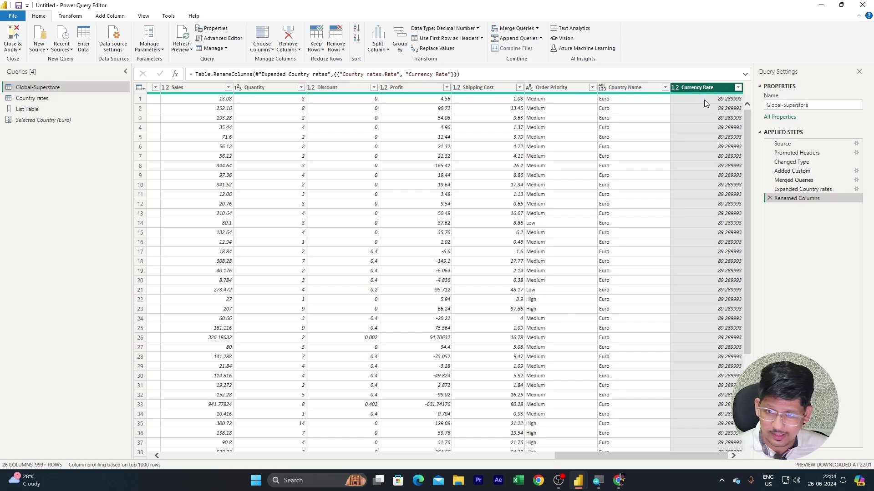
# Begin a custom column named Amount By Country with a formula that starts with [Sales]/
pyautogui.click(109, 20)
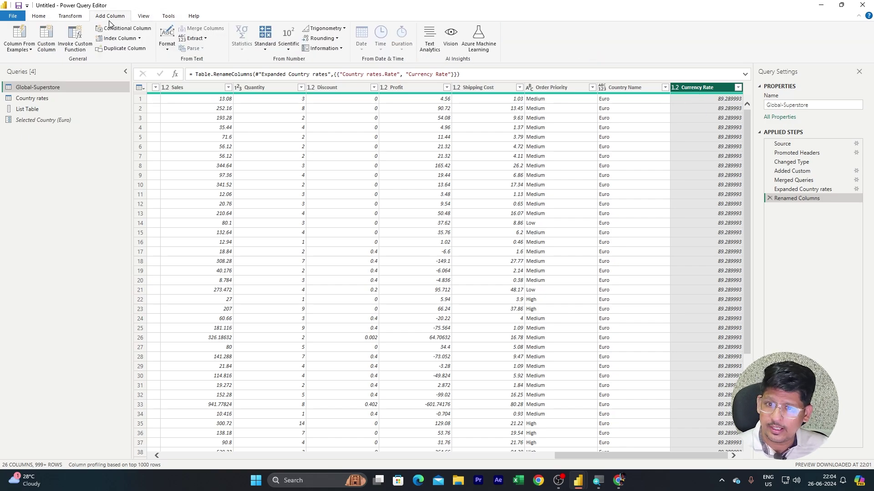
pyautogui.click(47, 45)
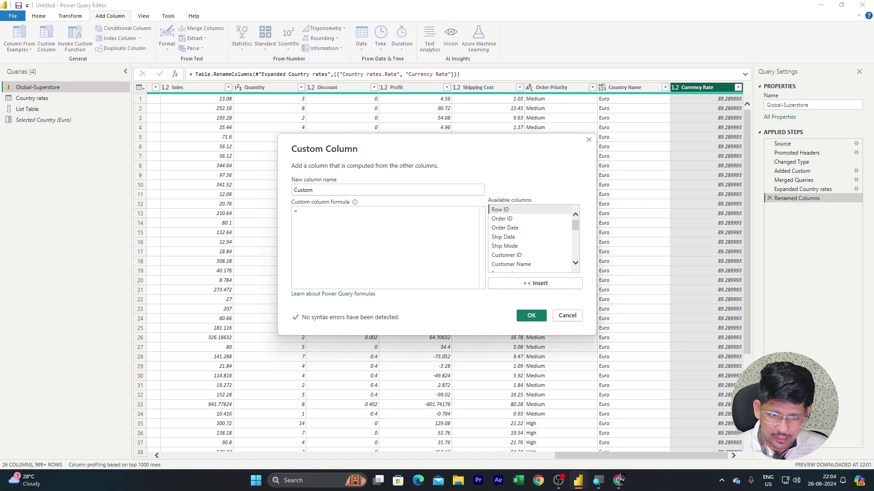
pyautogui.write('Amount By Country')
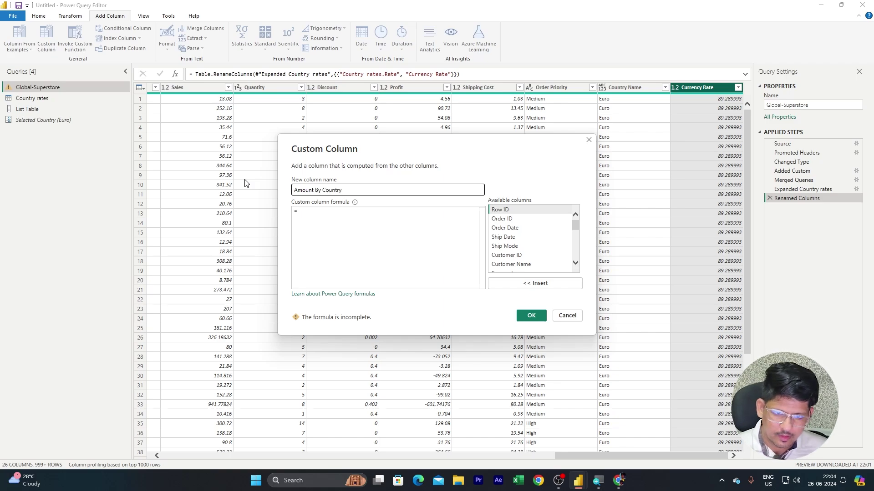
pyautogui.click(323, 212)
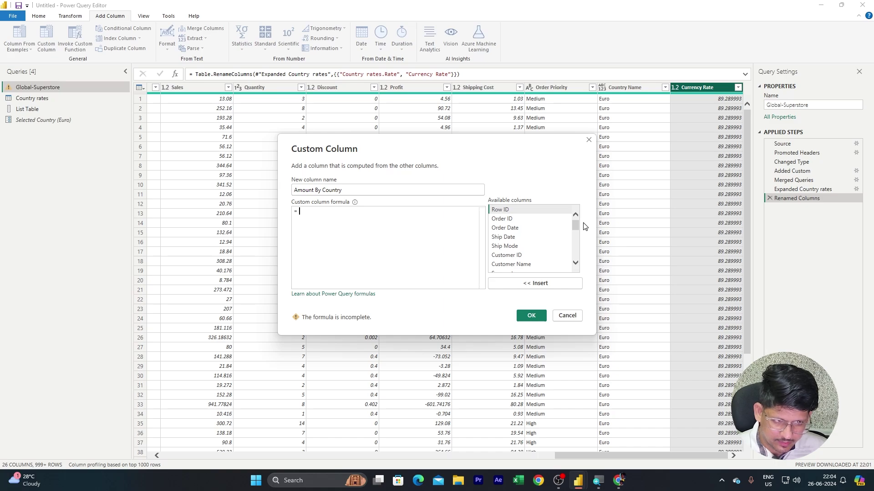
pyautogui.moveTo(576, 223); pyautogui.dragTo(578, 248)
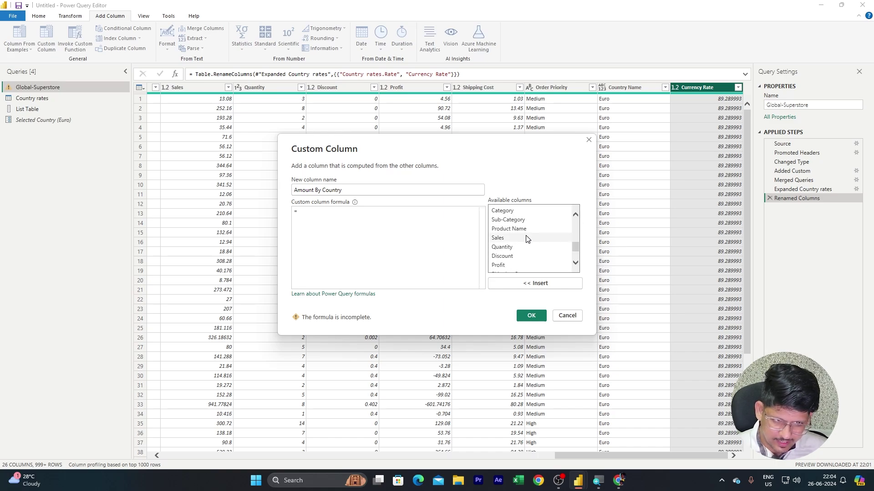
pyautogui.doubleClick(497, 238)
pyautogui.write('/')
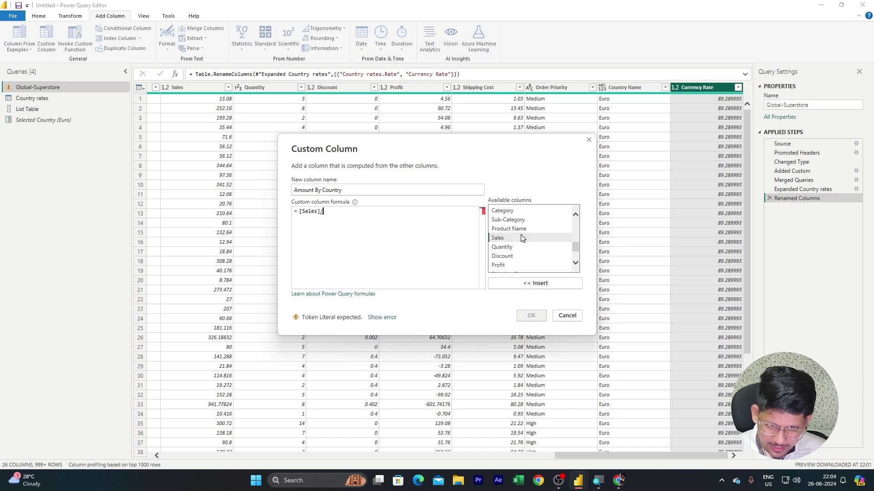
# Complete the custom column formula as [Sales]/[Currency Rate], removing the duplicate Currency Rate reference, and create the column
pyautogui.moveTo(575, 249)
pyautogui.mouseDown()
pyautogui.moveTo(572, 231)
pyautogui.moveTo(575, 261)
pyautogui.mouseUp()
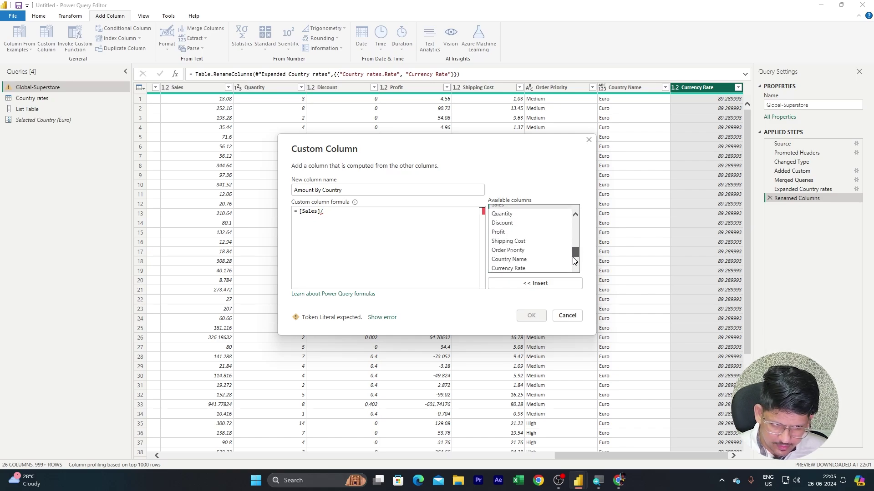
pyautogui.click(516, 270)
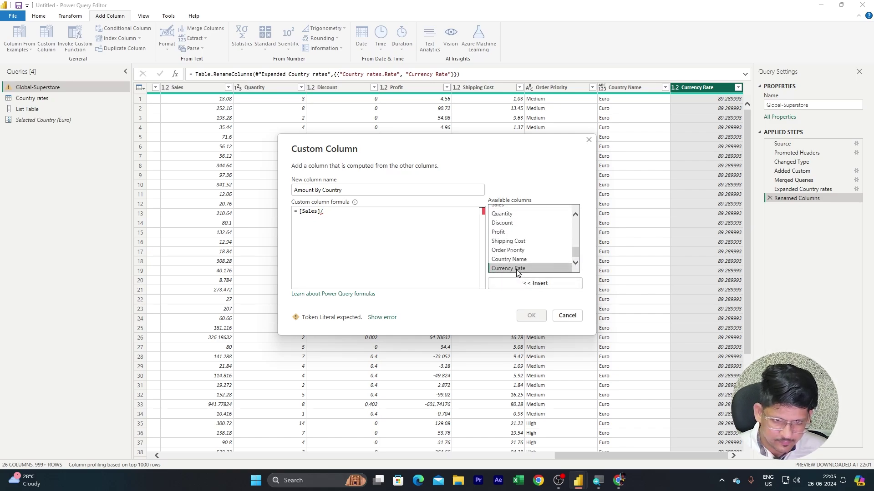
pyautogui.doubleClick(517, 269)
pyautogui.doubleClick(517, 270)
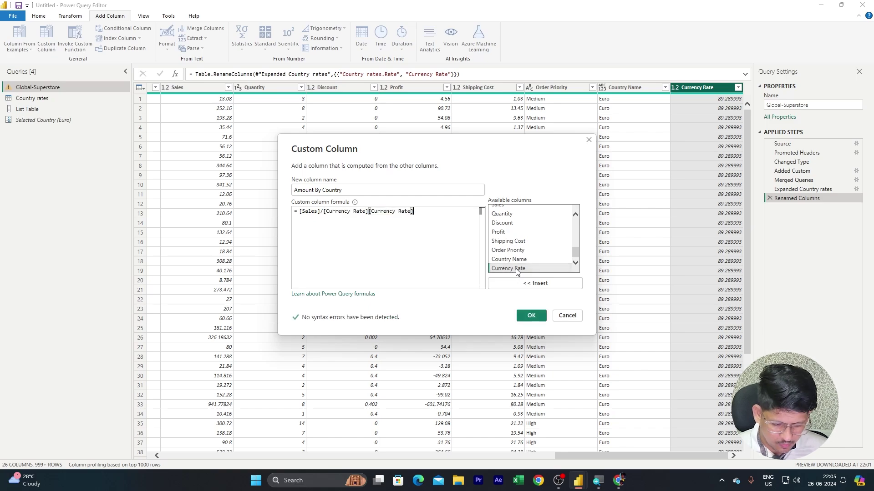
pyautogui.press('BackSpace')
pyautogui.press('BackSpace')
pyautogui.press('BackSpace')
pyautogui.press('BackSpace')
pyautogui.press('BackSpace')
pyautogui.press('BackSpace')
pyautogui.press('BackSpace')
pyautogui.press('BackSpace')
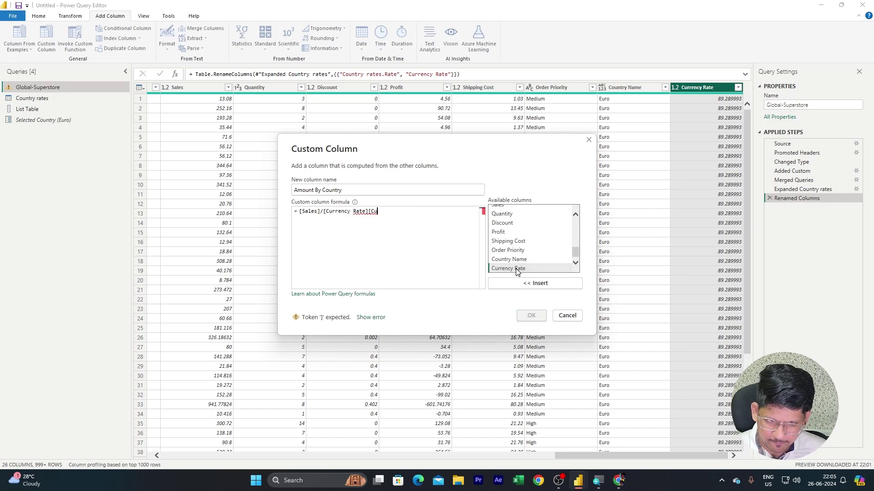
pyautogui.press('BackSpace')
pyautogui.press('BackSpace')
pyautogui.press('BackSpace')
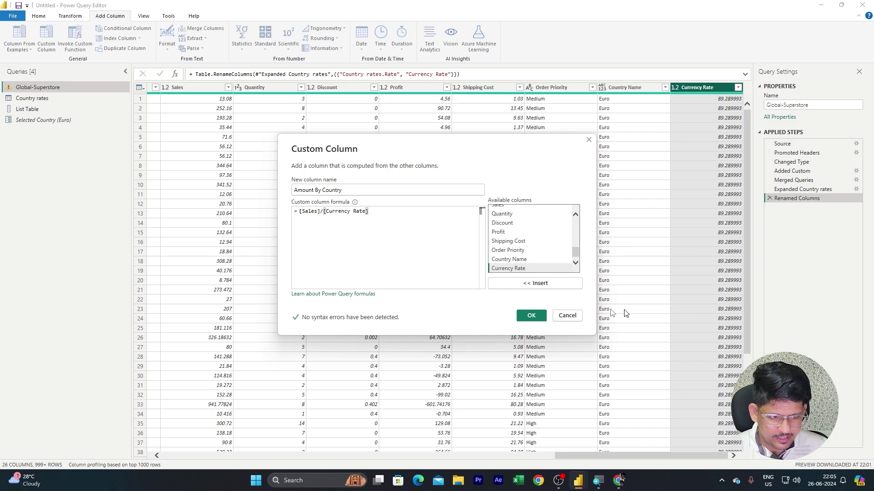
pyautogui.click(531, 317)
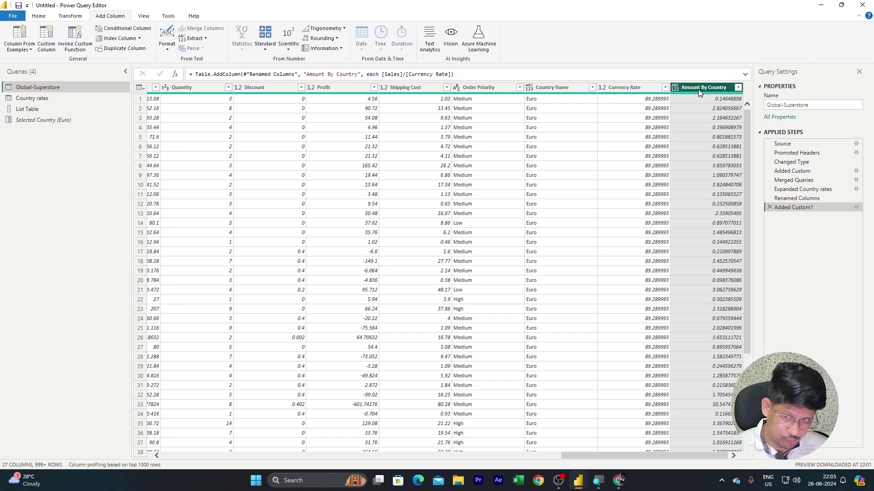
# Change the Amount By Country column's data type to Decimal Number
pyautogui.click(64, 19)
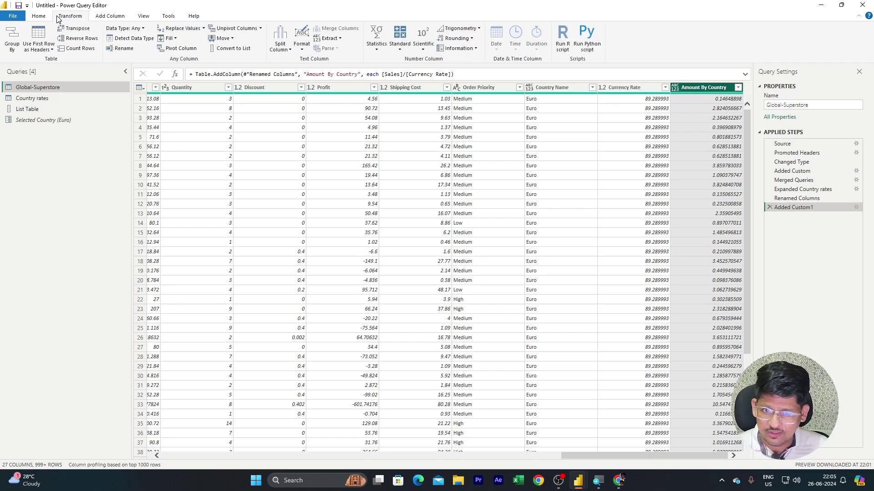
pyautogui.click(130, 29)
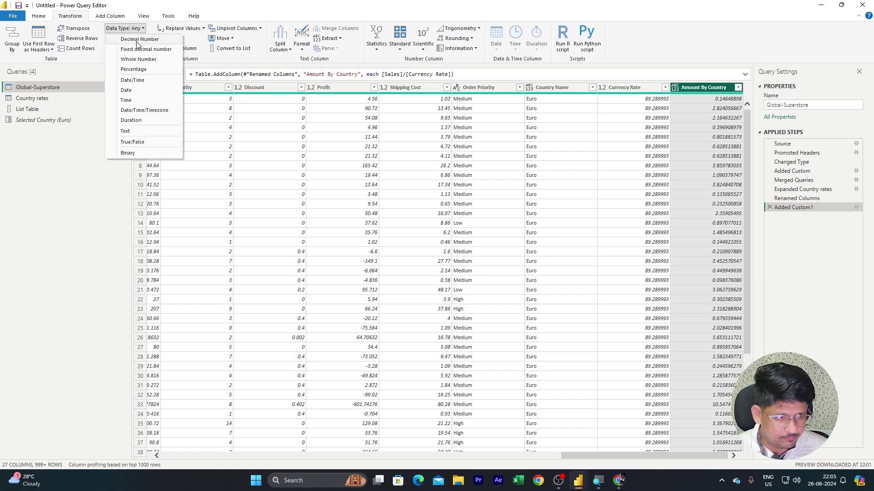
pyautogui.click(138, 40)
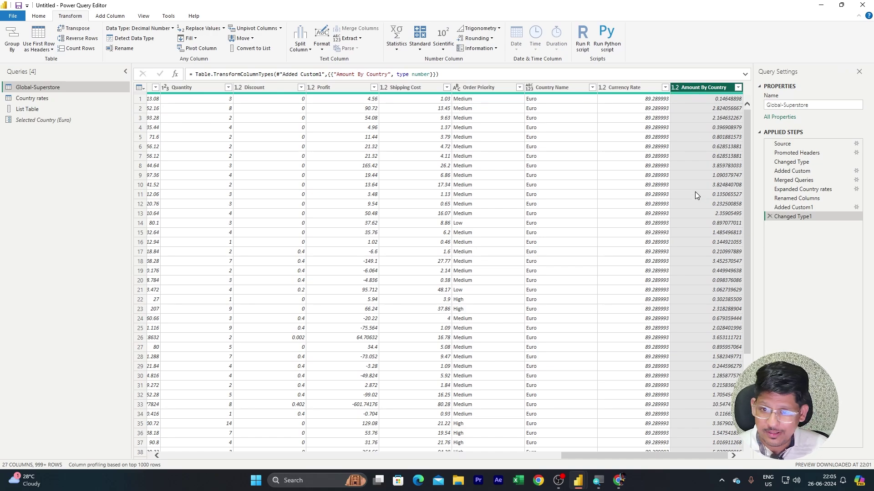
# Apply the query changes to the model and switch to the empty report page
pyautogui.click(38, 16)
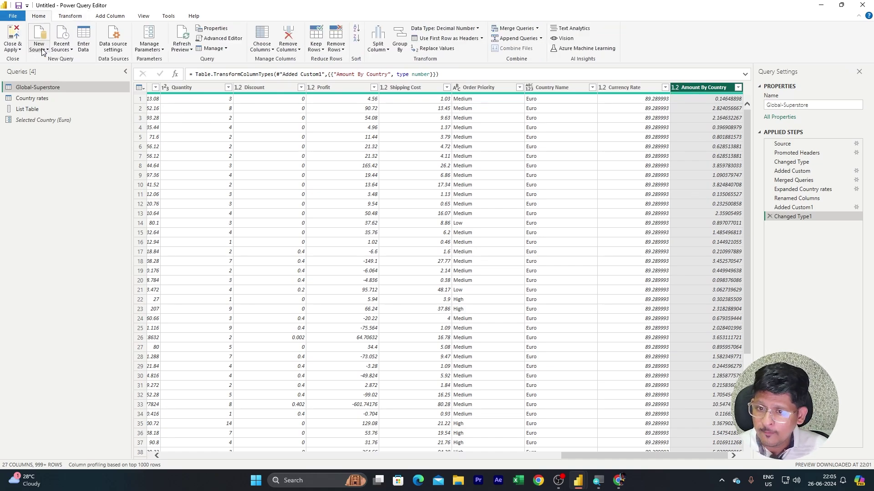
pyautogui.click(14, 36)
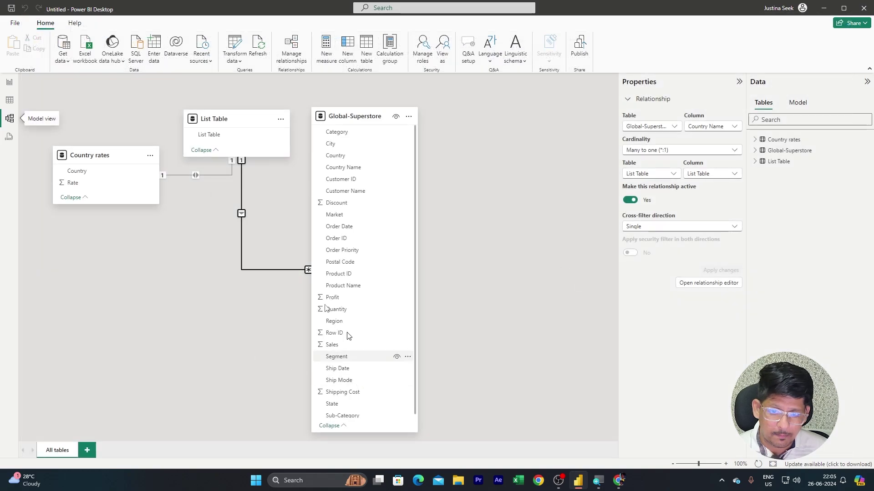
pyautogui.click(9, 85)
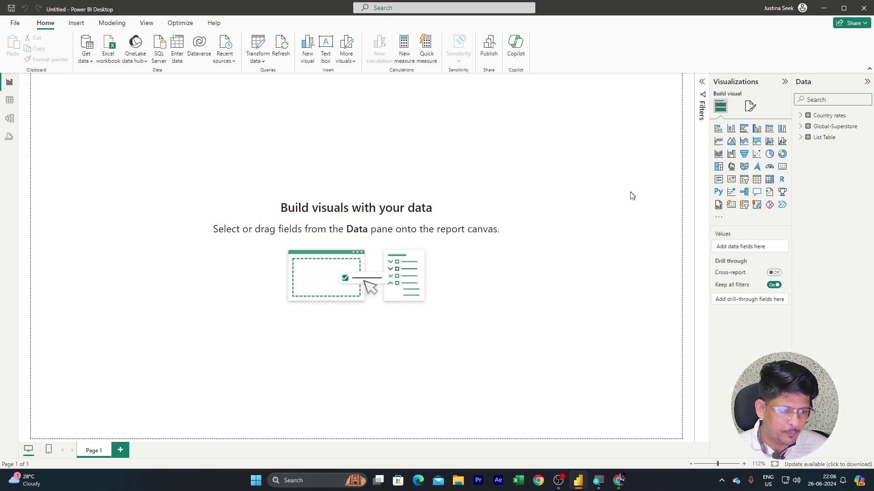
# Add a table visual with Category and Amount By Country from Global-Superstore, and make it shorter and slightly wider
pyautogui.click(757, 182)
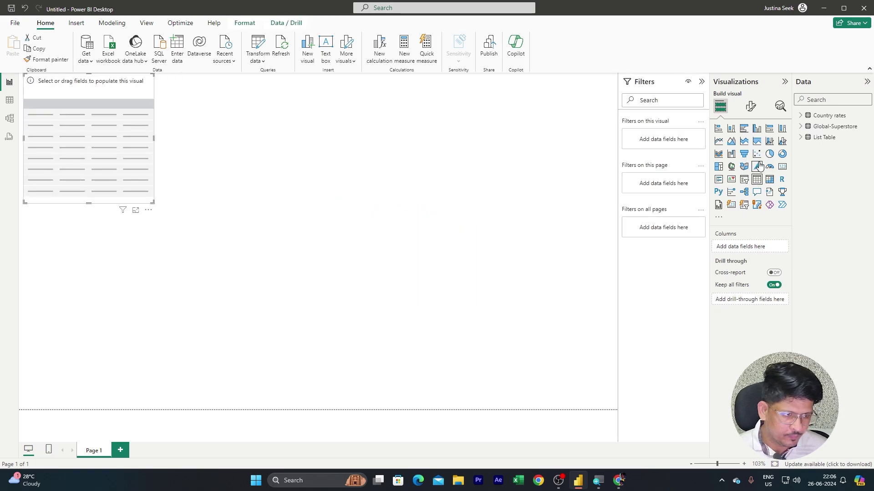
pyautogui.click(800, 127)
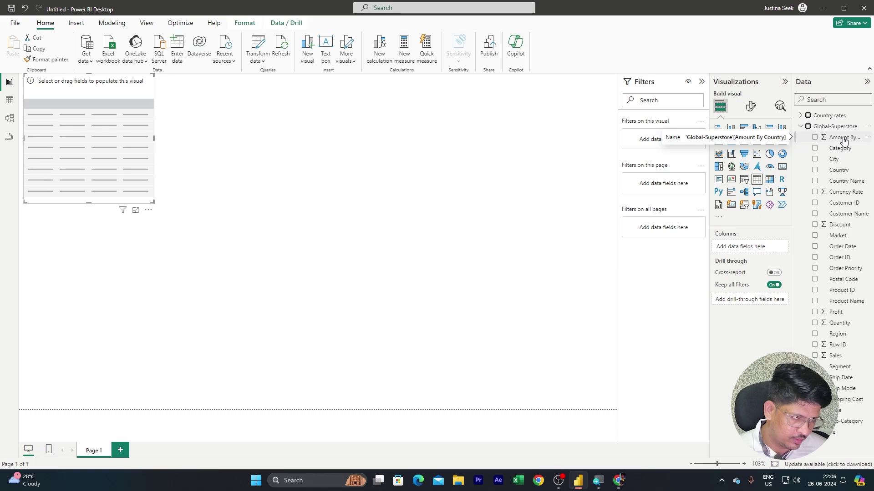
pyautogui.click(815, 149)
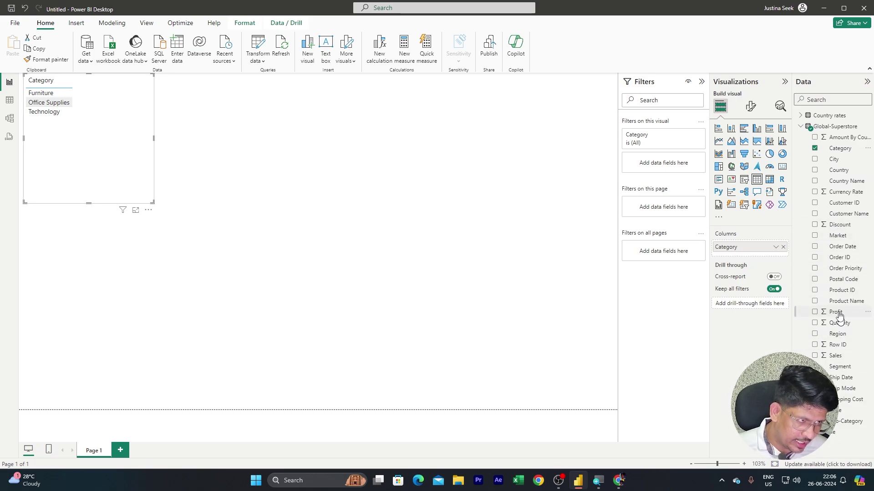
pyautogui.click(815, 138)
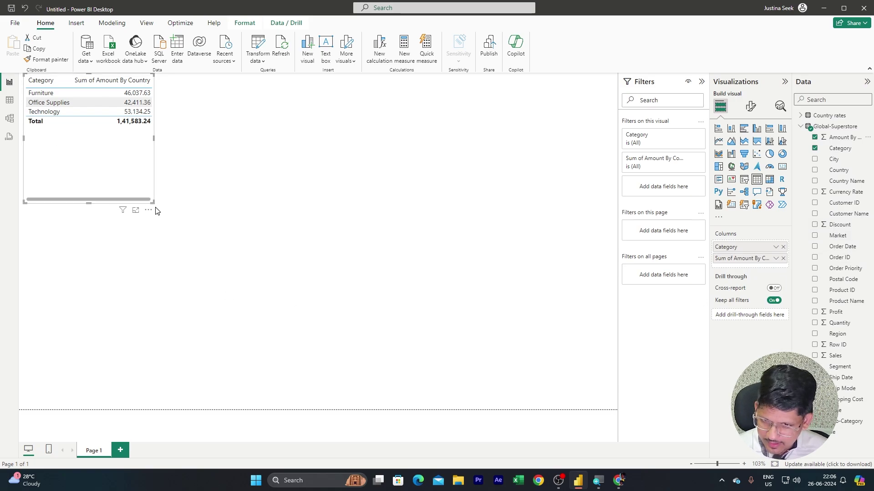
pyautogui.moveTo(153, 202); pyautogui.dragTo(169, 140)
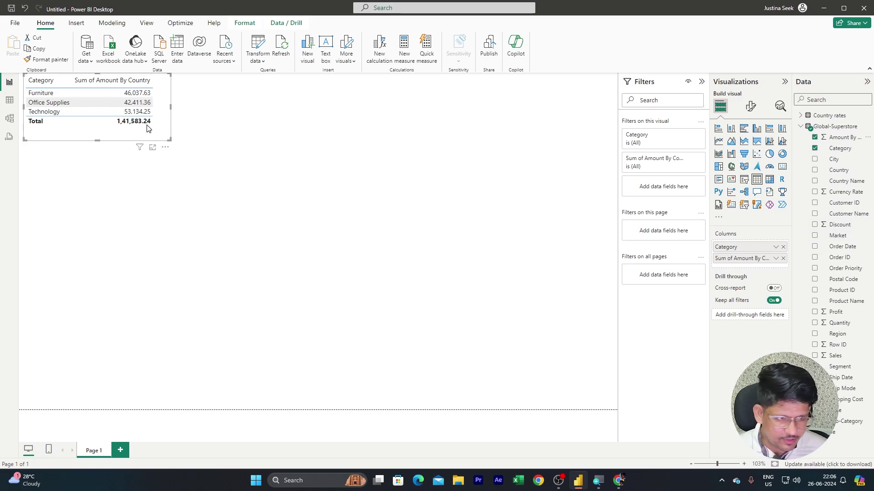
# Set the table values' font size to 17 and enlarge the visual to fit all rows and columns
pyautogui.click(751, 109)
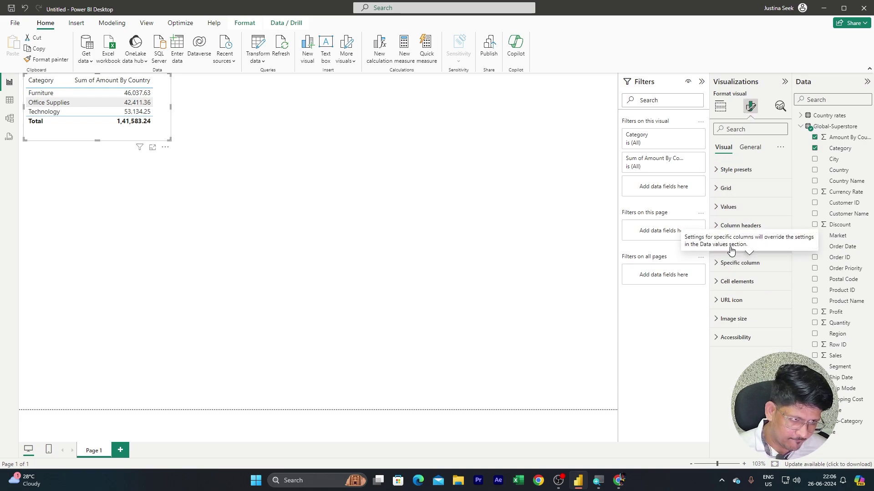
pyautogui.click(726, 208)
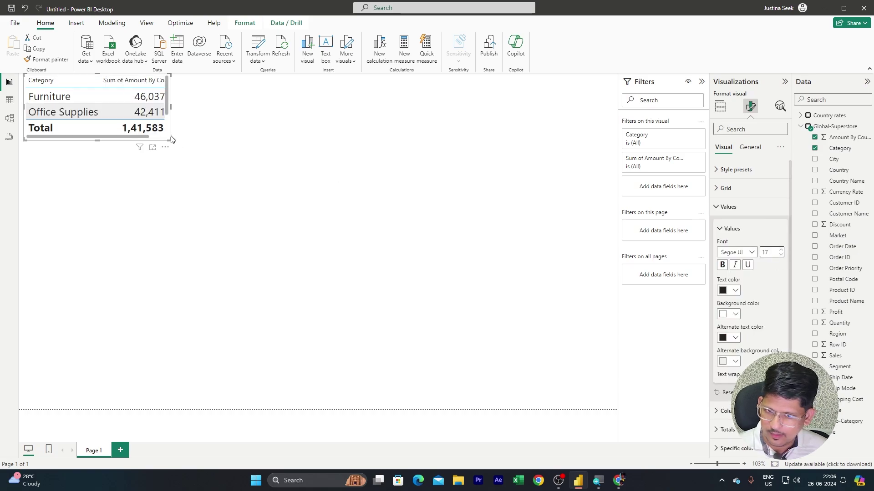
pyautogui.moveTo(170, 140); pyautogui.dragTo(206, 188)
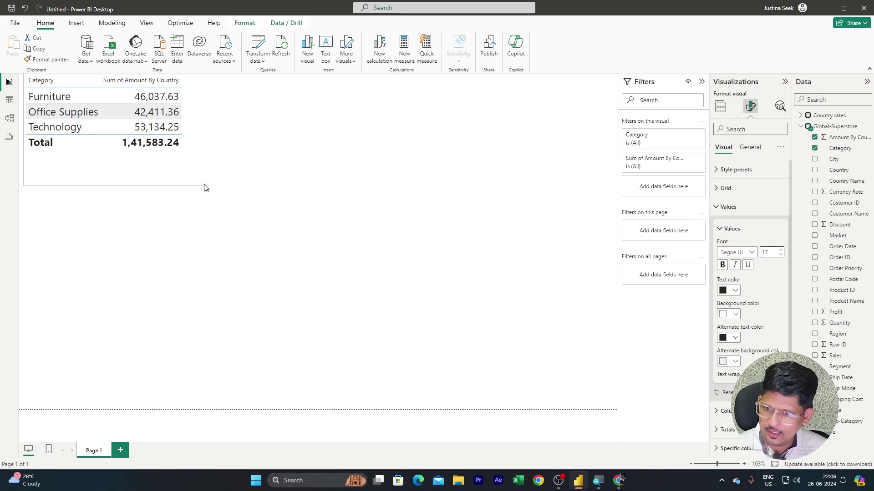
pyautogui.click(264, 195)
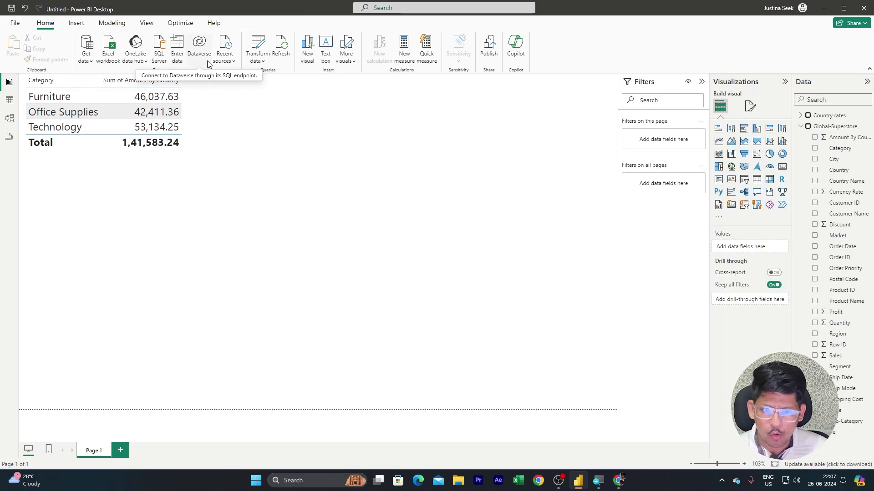
# Set the Selected Country parameter to US Dollar and apply the pending query changes
pyautogui.click(257, 60)
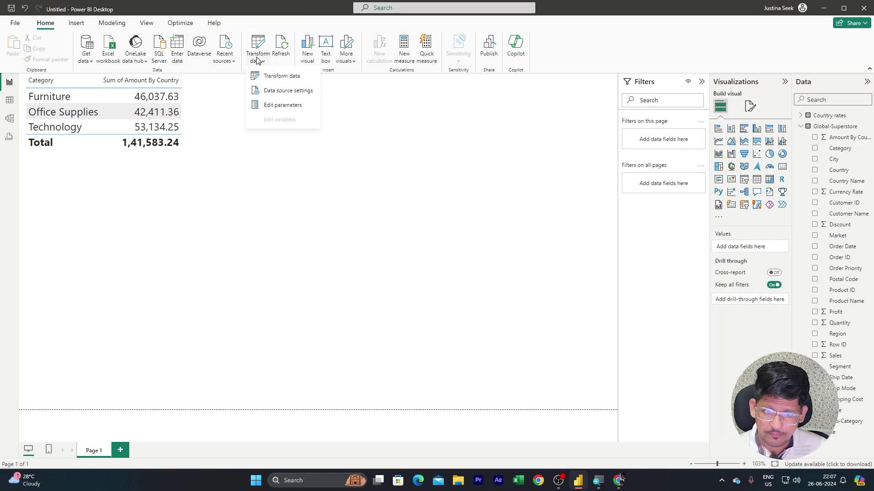
pyautogui.click(278, 106)
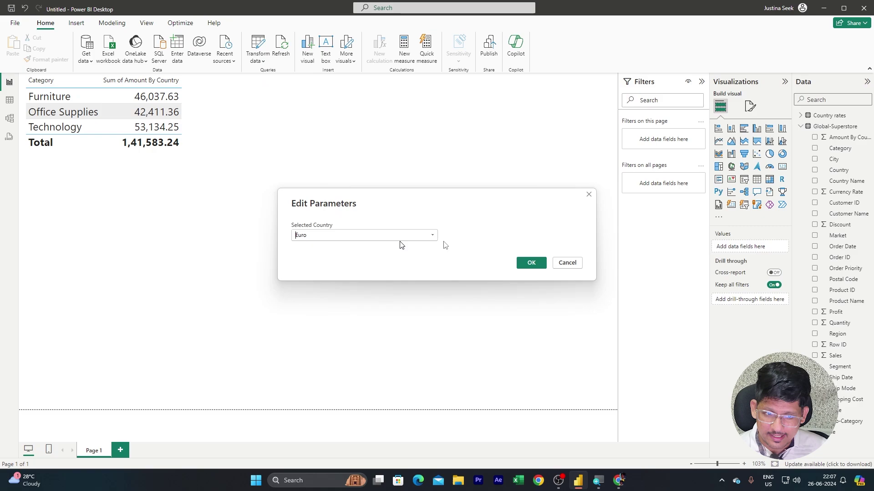
pyautogui.click(432, 235)
pyautogui.scroll(-8, 369, 394)
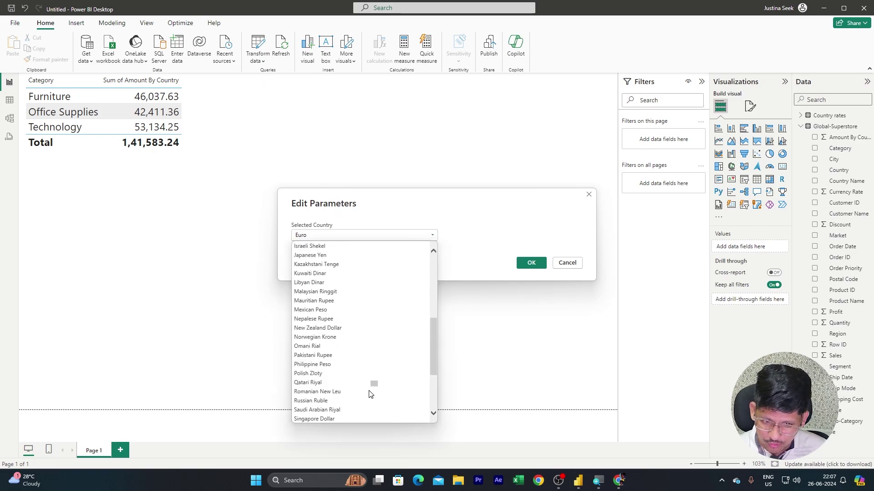
pyautogui.scroll(-4, 332, 410)
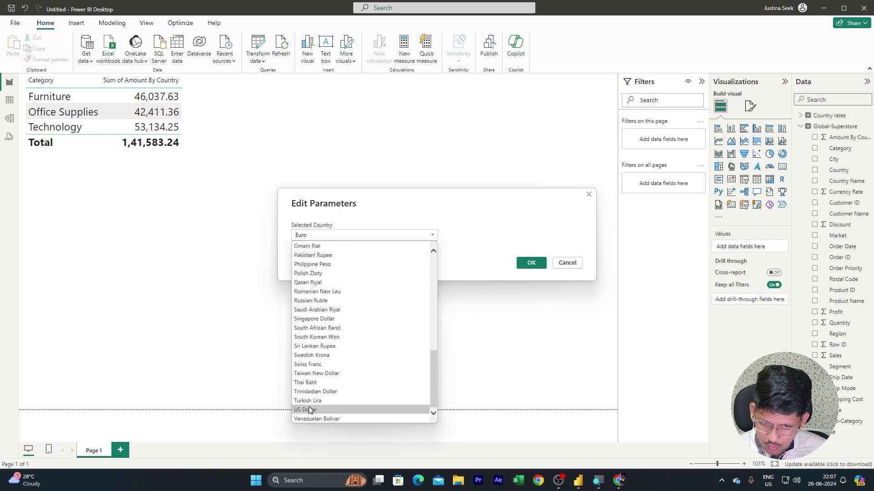
pyautogui.click(309, 410)
pyautogui.click(537, 267)
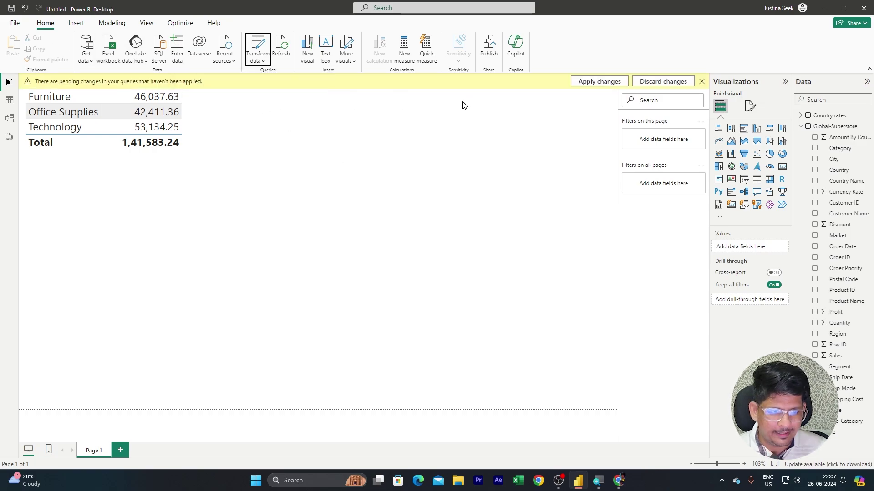
pyautogui.click(593, 83)
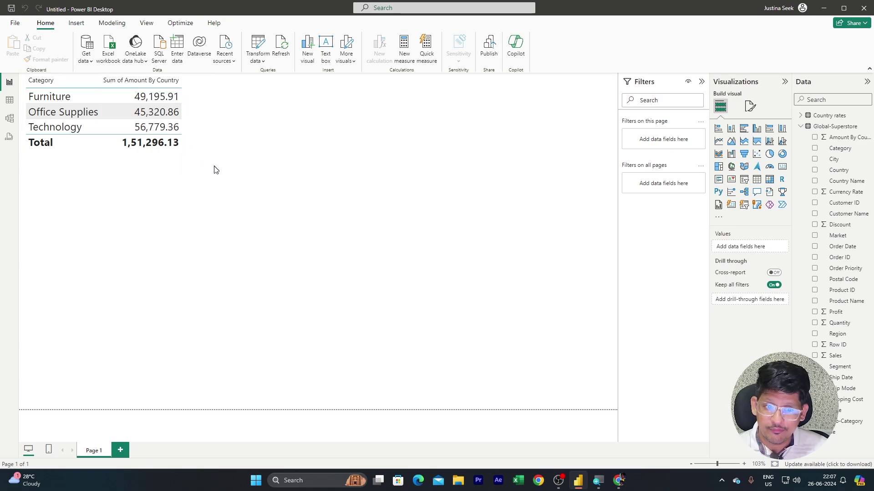
# Switch the Selected Country parameter to British Pound and apply the pending query changes
pyautogui.click(262, 61)
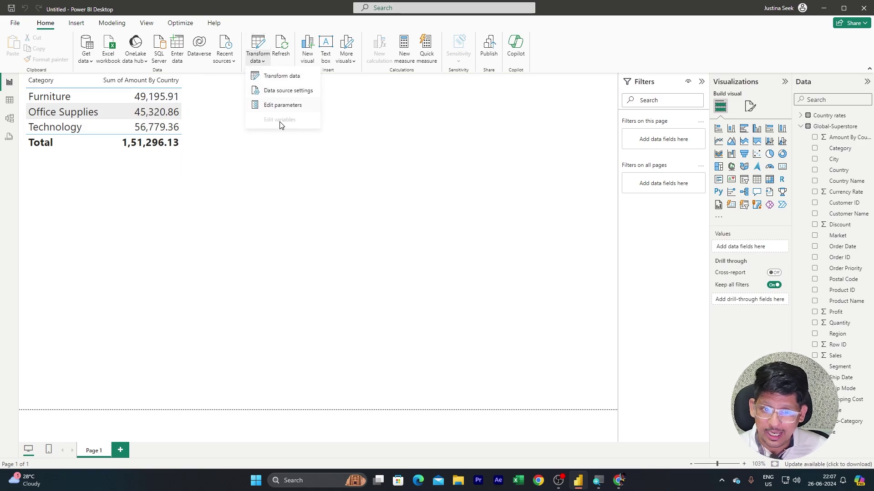
pyautogui.click(280, 107)
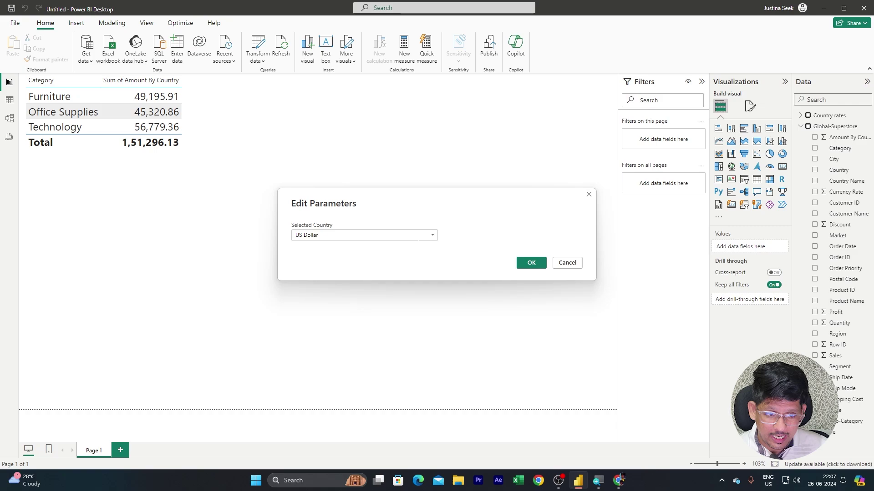
pyautogui.click(432, 239)
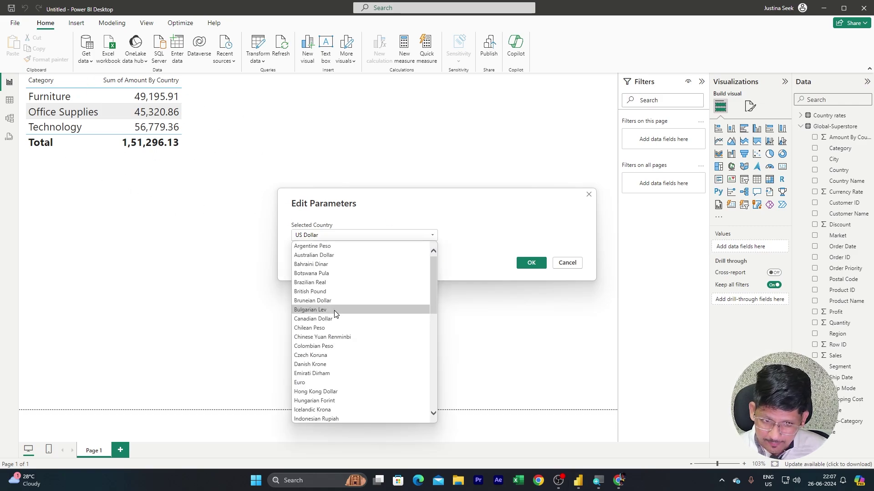
pyautogui.click(322, 292)
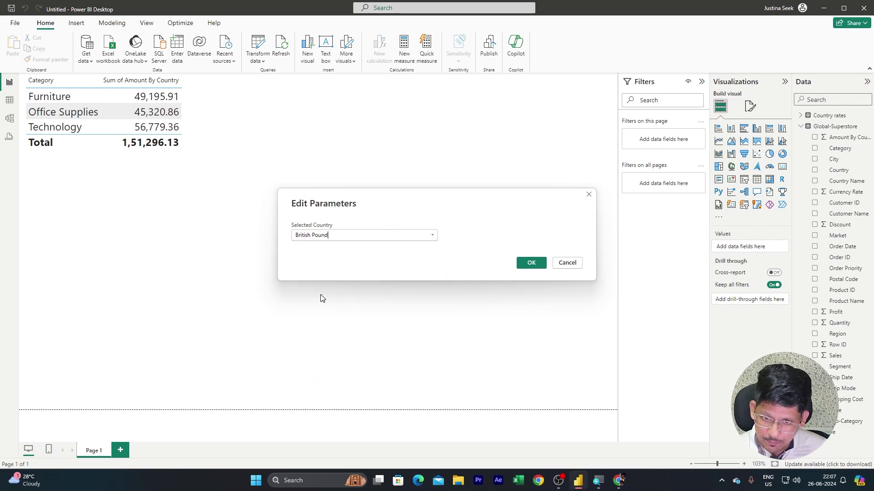
pyautogui.click(532, 264)
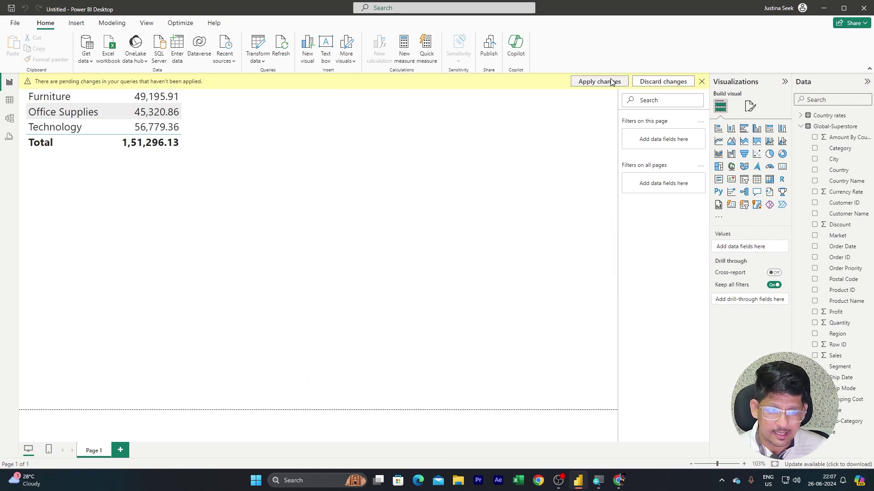
pyautogui.click(600, 82)
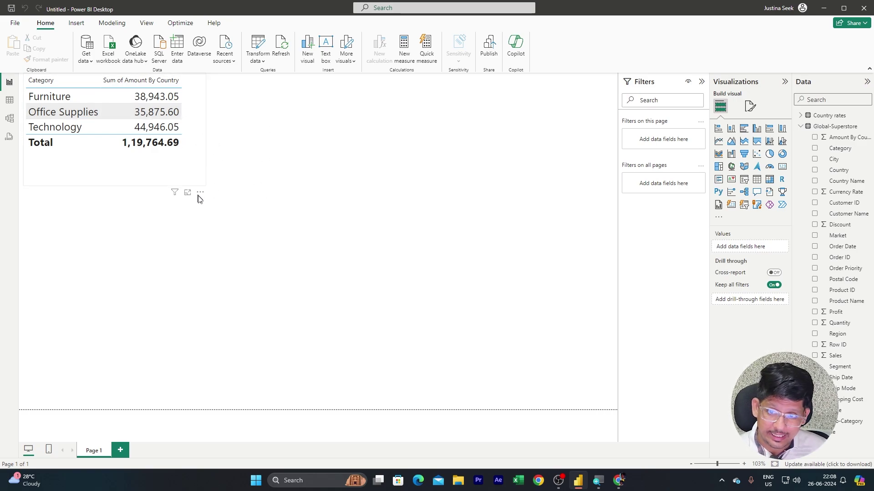
# Move the category table visual slightly away from the page's upper corner and shrink it to fit its rows more closely
pyautogui.moveTo(199, 199)
pyautogui.mouseDown()
pyautogui.moveTo(208, 230)
pyautogui.moveTo(189, 197)
pyautogui.moveTo(199, 193)
pyautogui.mouseUp()
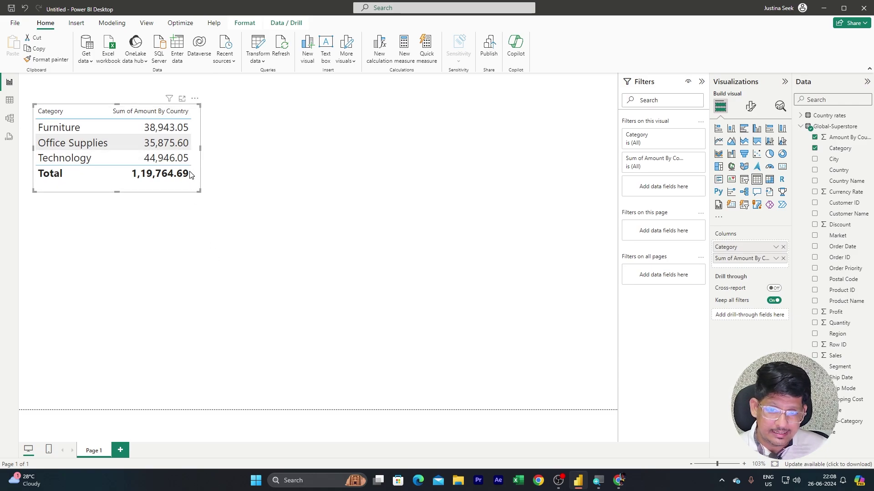